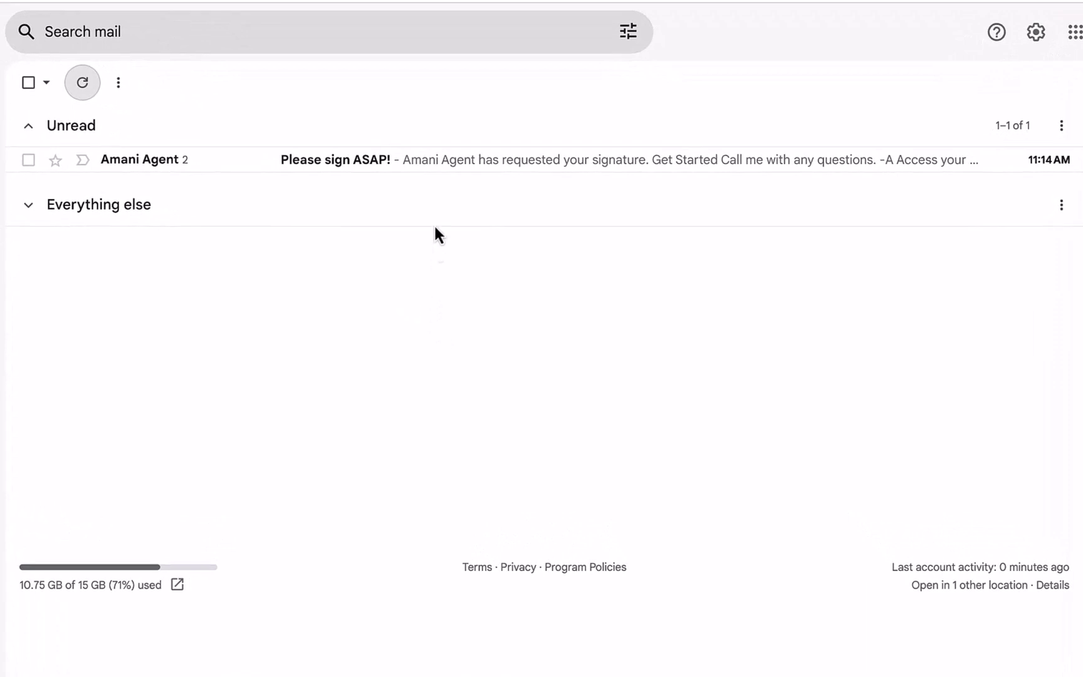
# - Open the 'Please sign ASAP!' email, start signing in DigiSign, and view the ESIGN Consumer Disclosure
pyautogui.click(435, 168)
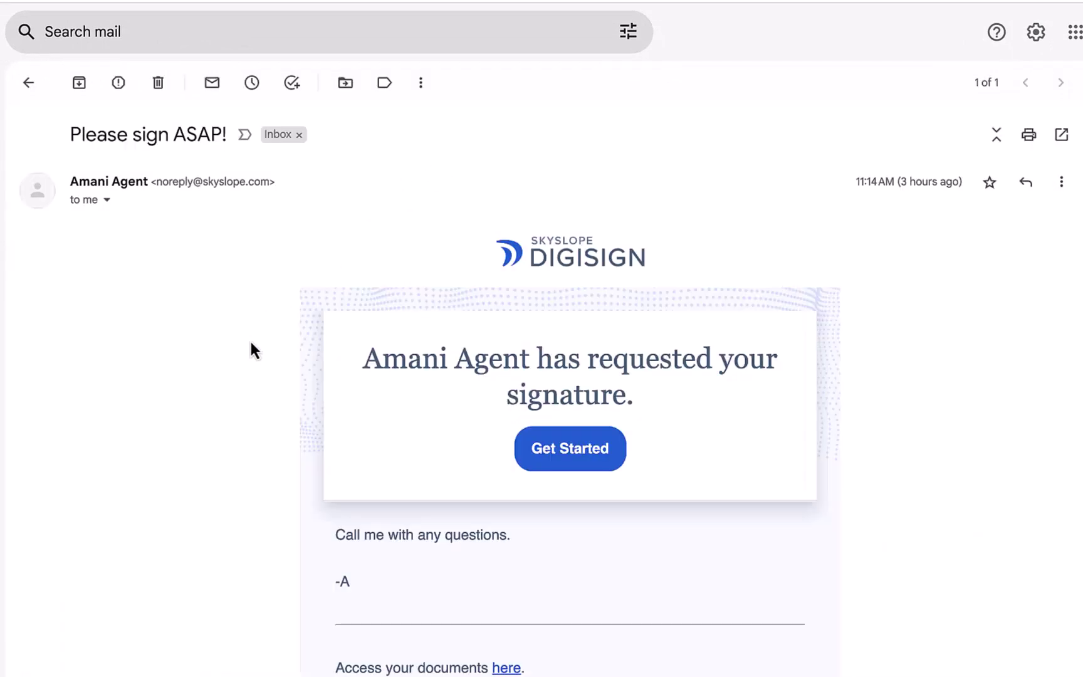
pyautogui.scroll(-1, 251, 344)
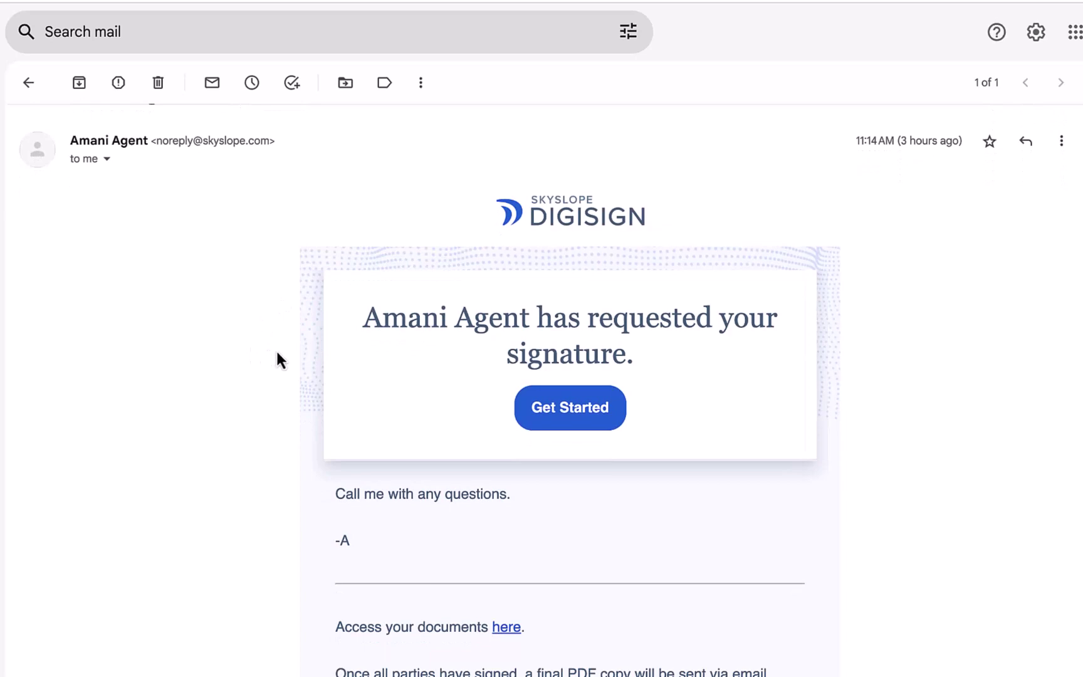
pyautogui.click(558, 411)
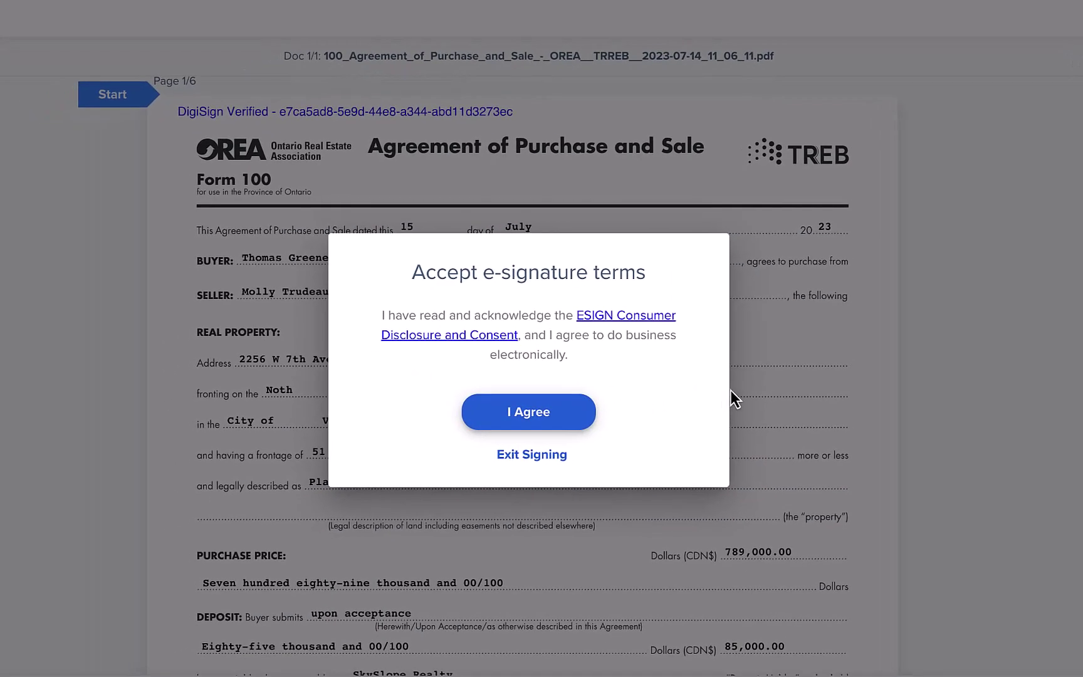
pyautogui.click(611, 316)
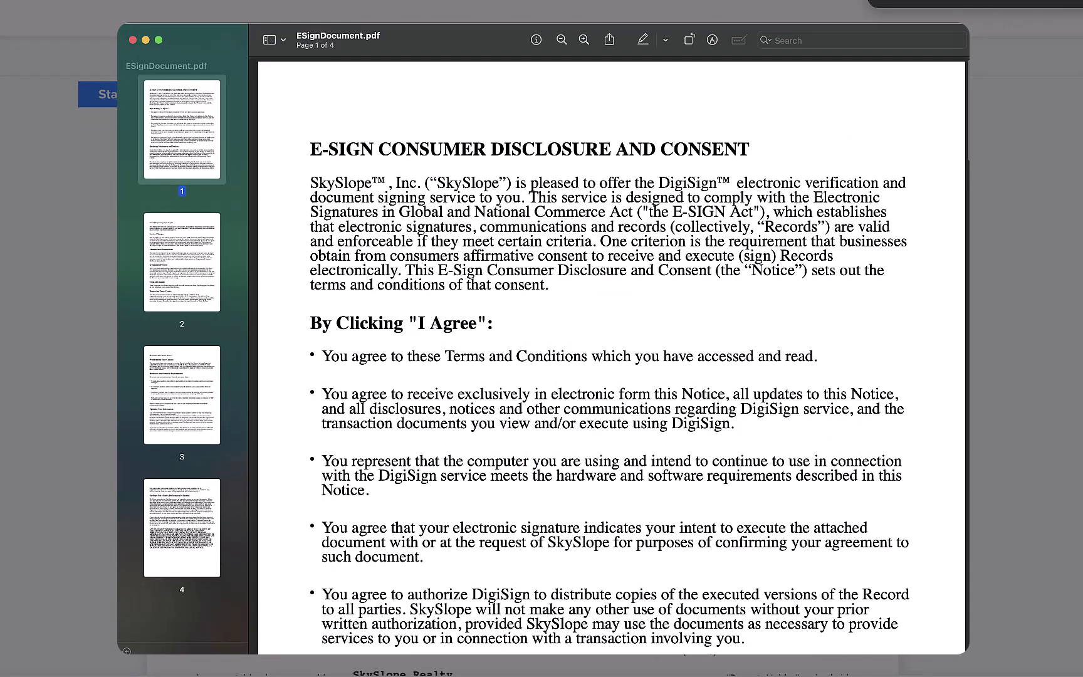
# - Close the ESIGN disclosure PDF and agree to the e-signature terms
pyautogui.press('super+w')
pyautogui.click(564, 408)
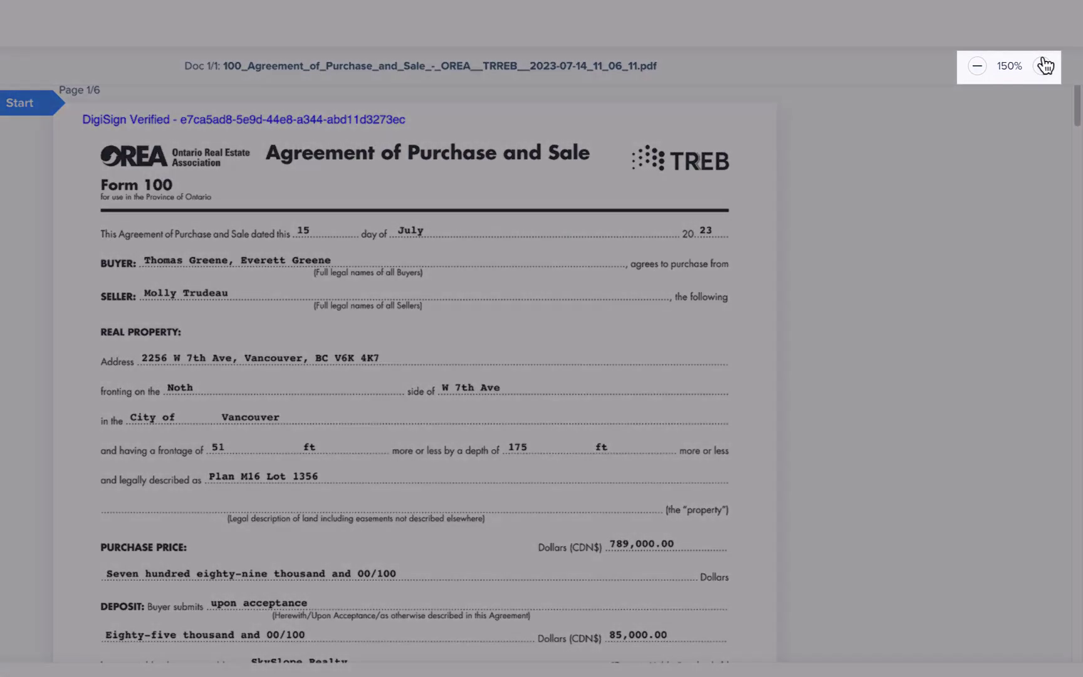
# - Zoom the agreement to 175%, jump to the first required field, and open the first Initials of Buyer box
pyautogui.click(1044, 67)
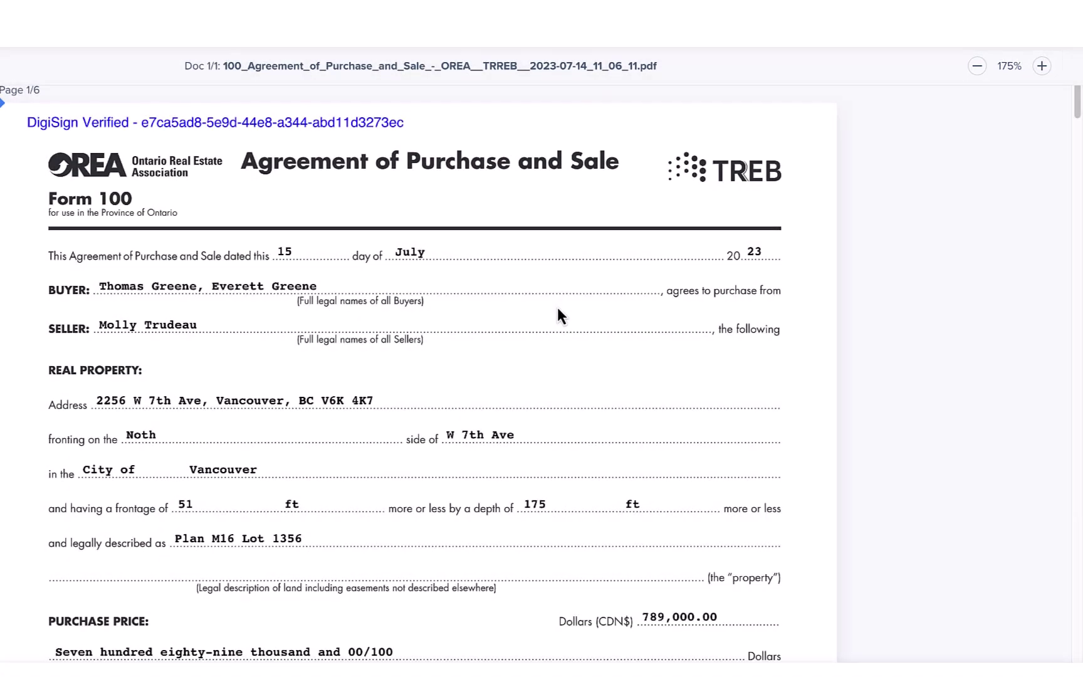
pyautogui.click(1, 676)
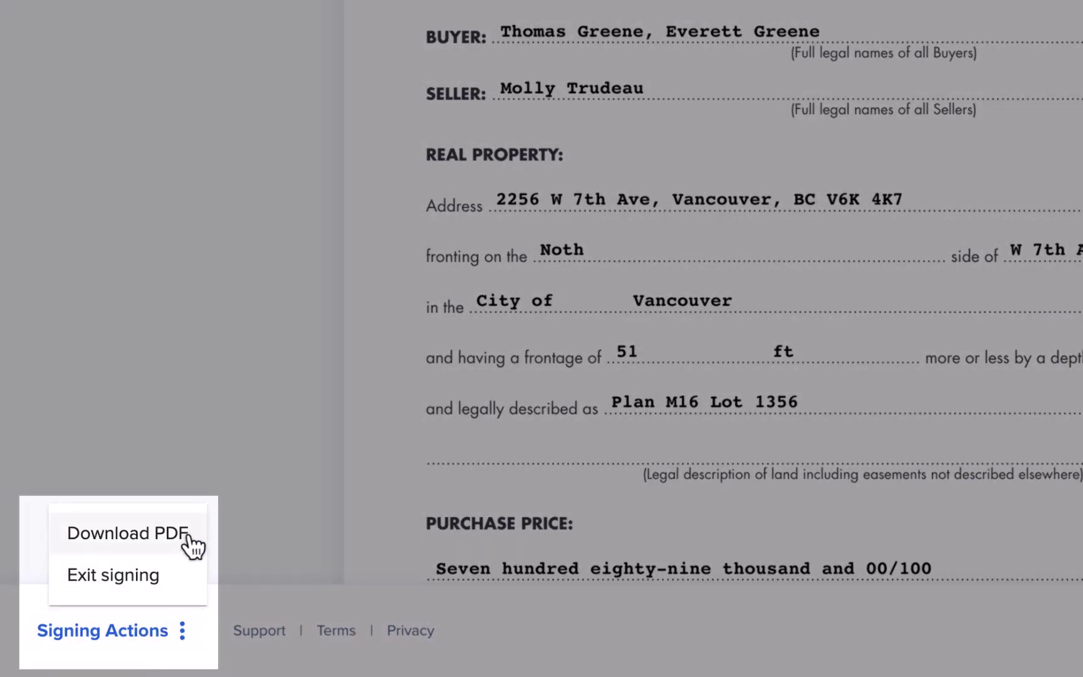
pyautogui.click(219, 435)
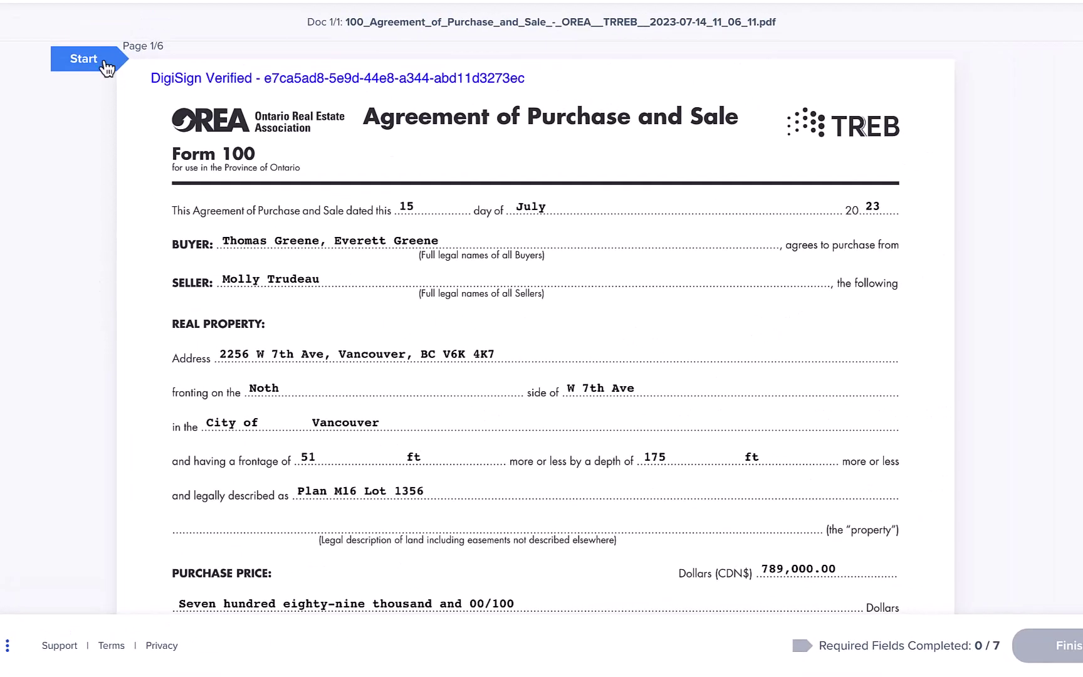
pyautogui.click(85, 58)
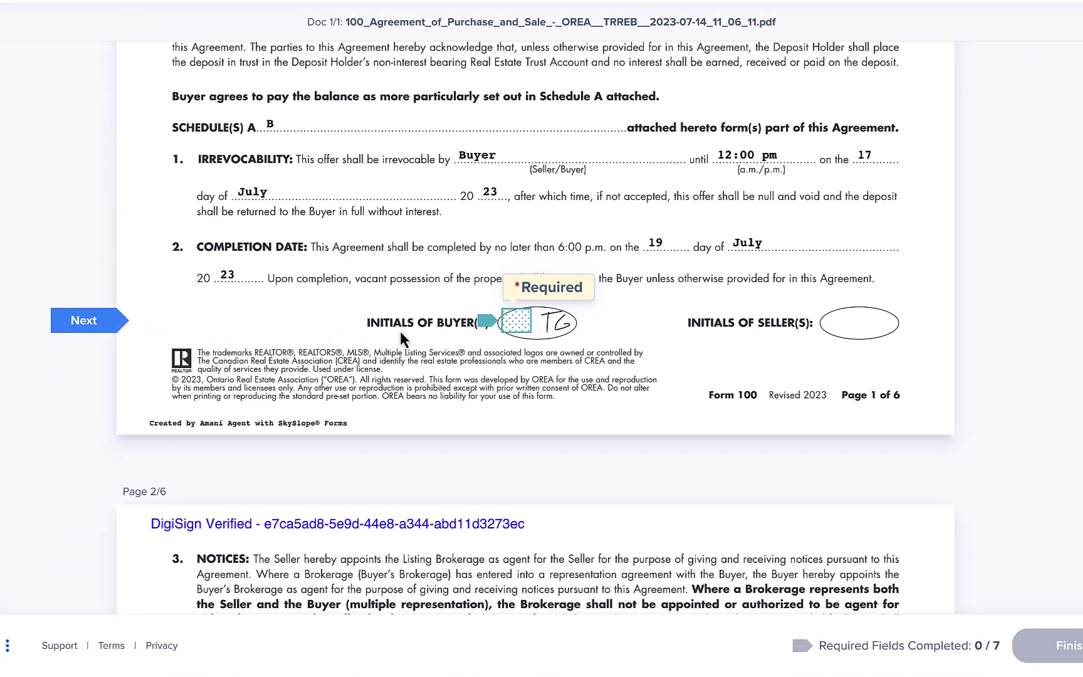
pyautogui.click(511, 327)
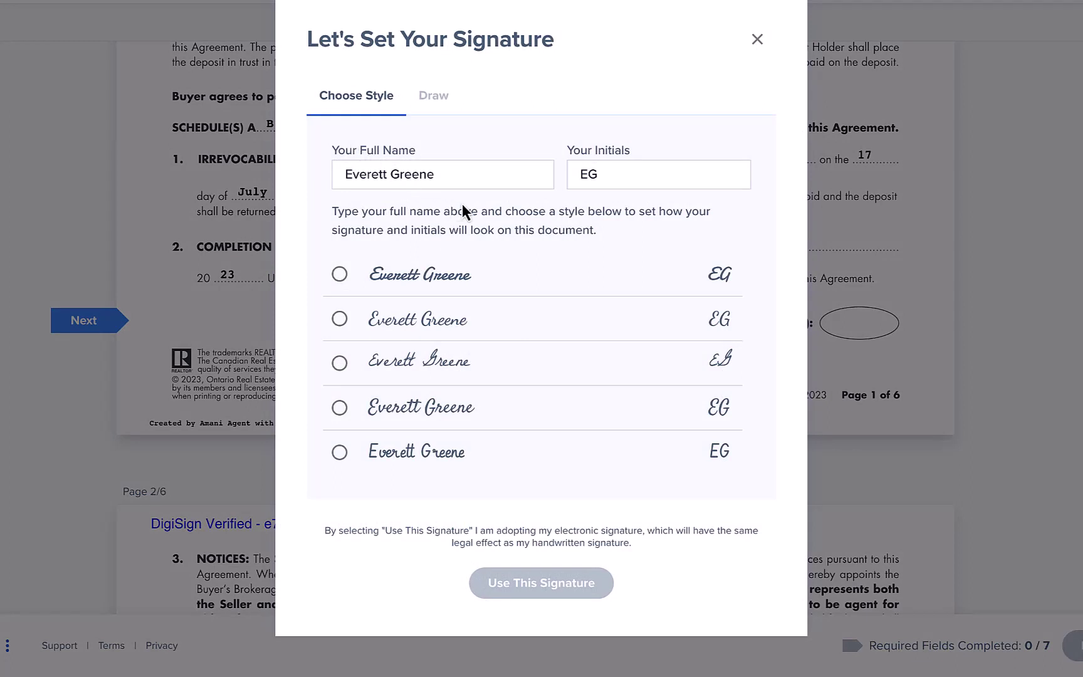
# - Correct the signer's full name and initials, then pick the second script signature style
pyautogui.click(454, 176)
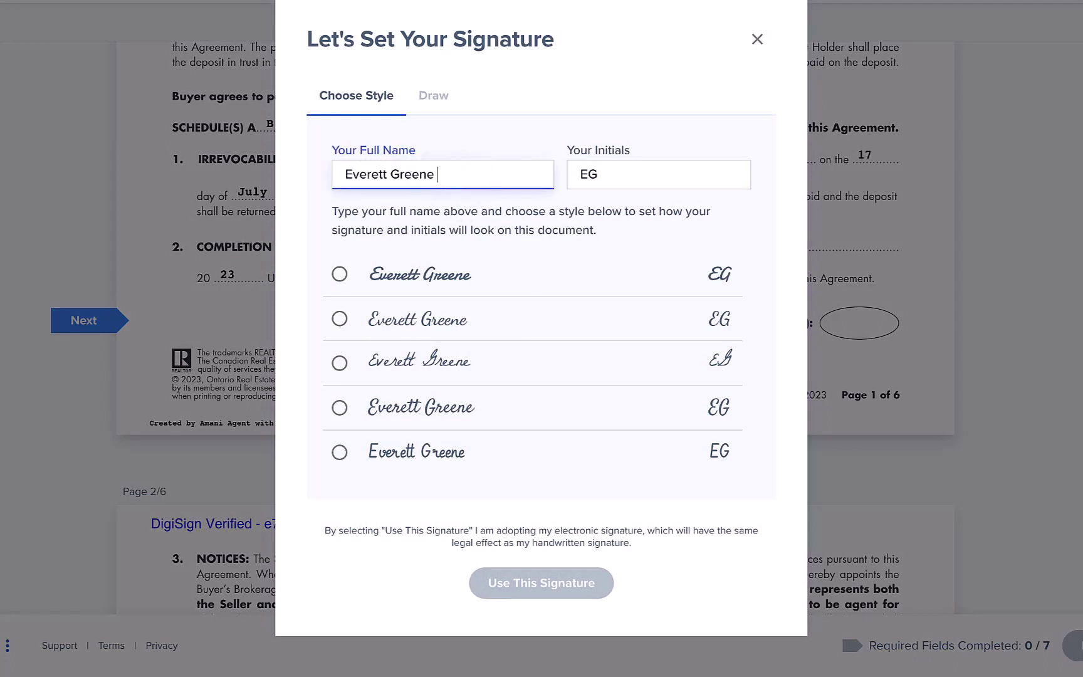
pyautogui.write('II')
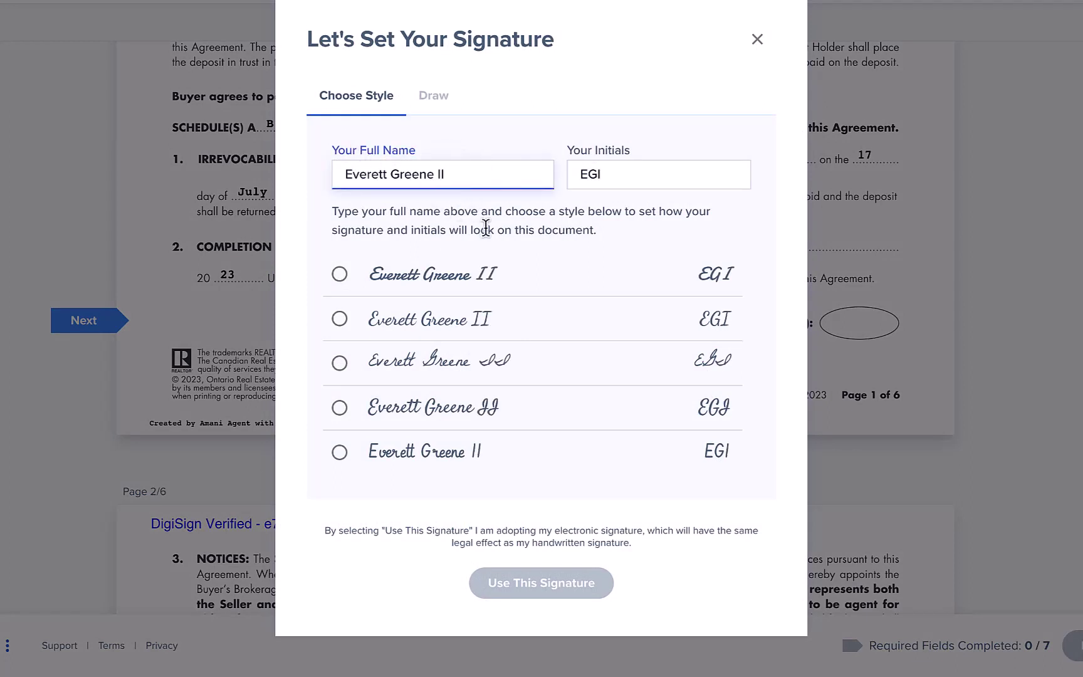
pyautogui.click(634, 176)
pyautogui.press('BackSpace')
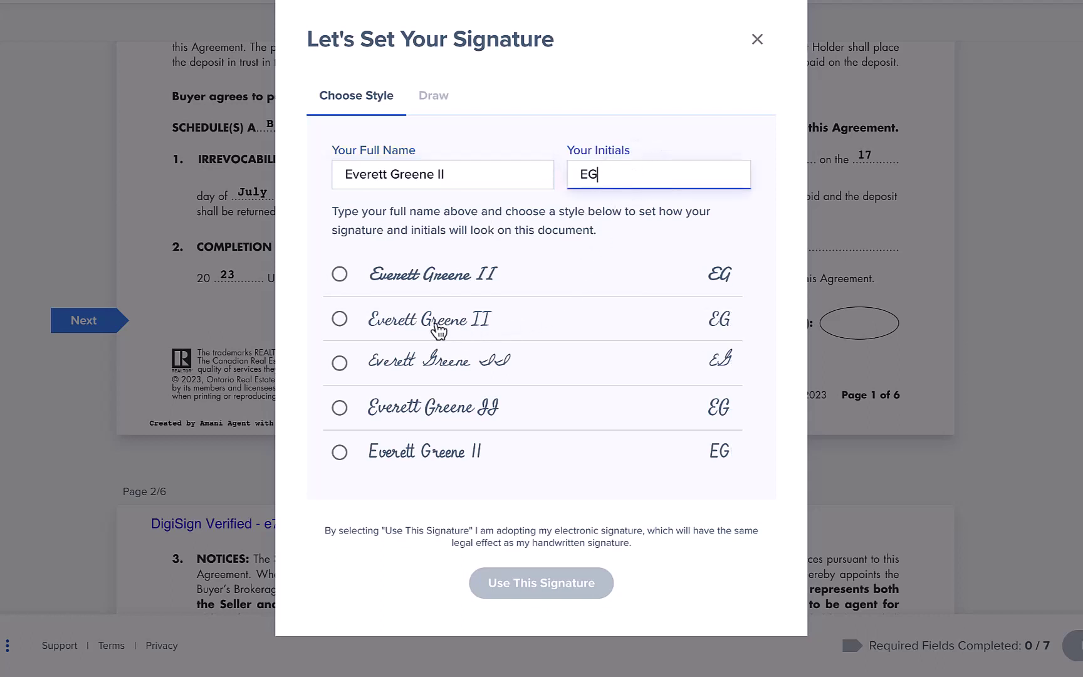
pyautogui.click(426, 322)
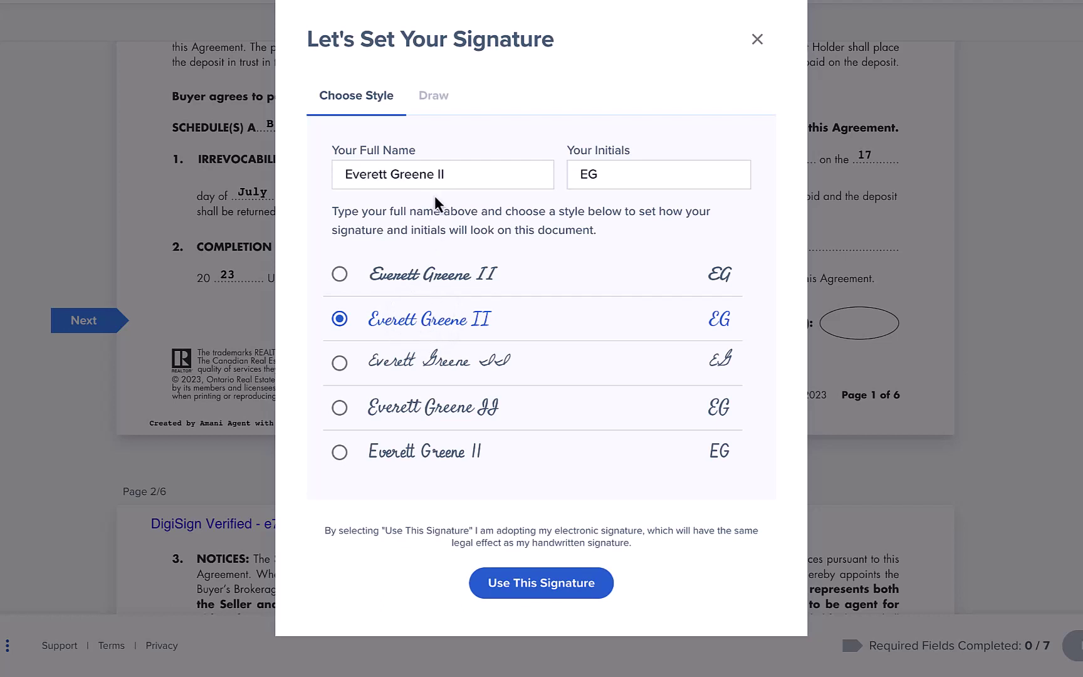
# - Try a hand-drawn signature, then adopt the second script style for signature and initials
pyautogui.click(436, 101)
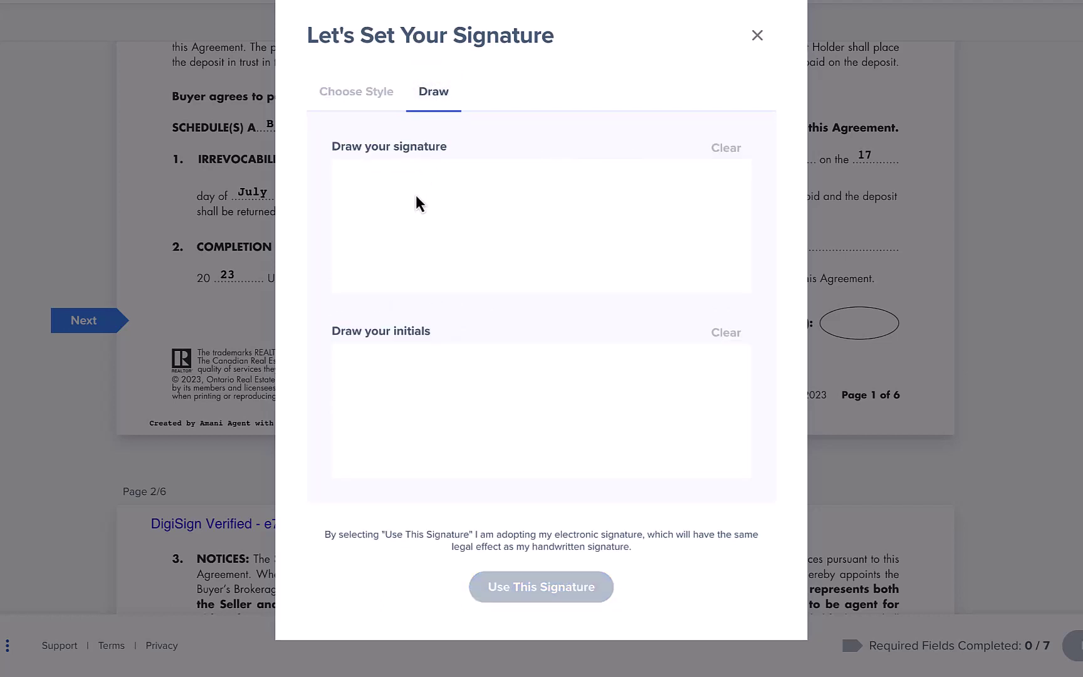
pyautogui.moveTo(421, 208)
pyautogui.mouseDown()
pyautogui.moveTo(523, 220)
pyautogui.moveTo(585, 171)
pyautogui.mouseUp()
pyautogui.moveTo(424, 376)
pyautogui.mouseDown()
pyautogui.moveTo(409, 438)
pyautogui.moveTo(431, 427)
pyautogui.mouseUp()
pyautogui.moveTo(411, 394); pyautogui.dragTo(474, 375)
pyautogui.moveTo(507, 382); pyautogui.dragTo(472, 407)
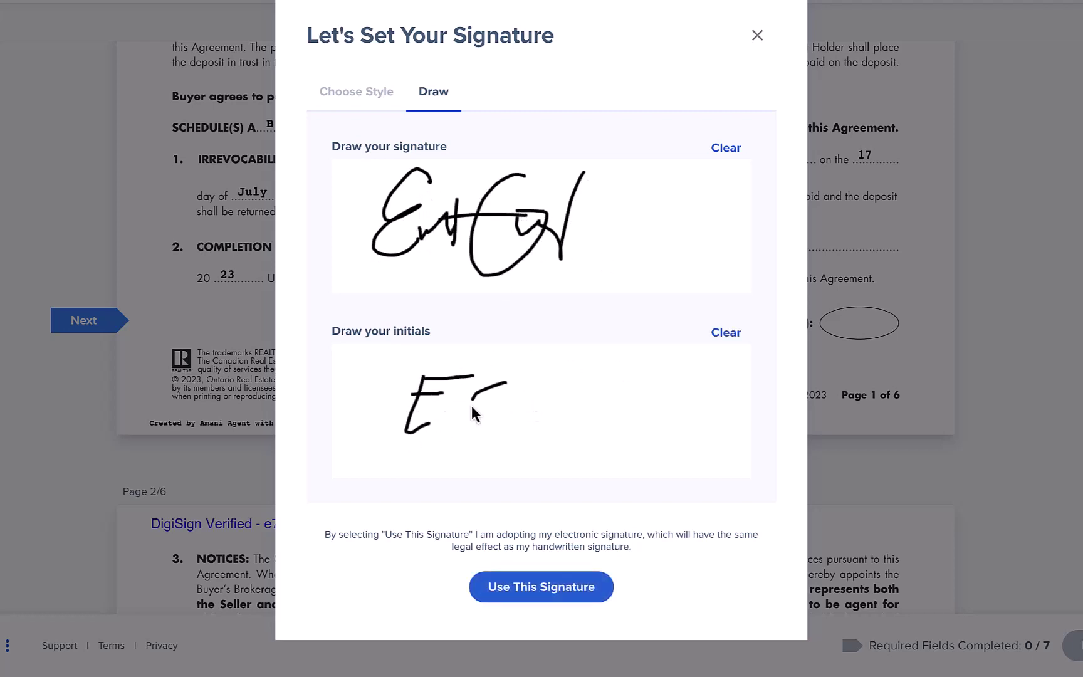
pyautogui.click(374, 94)
pyautogui.click(450, 316)
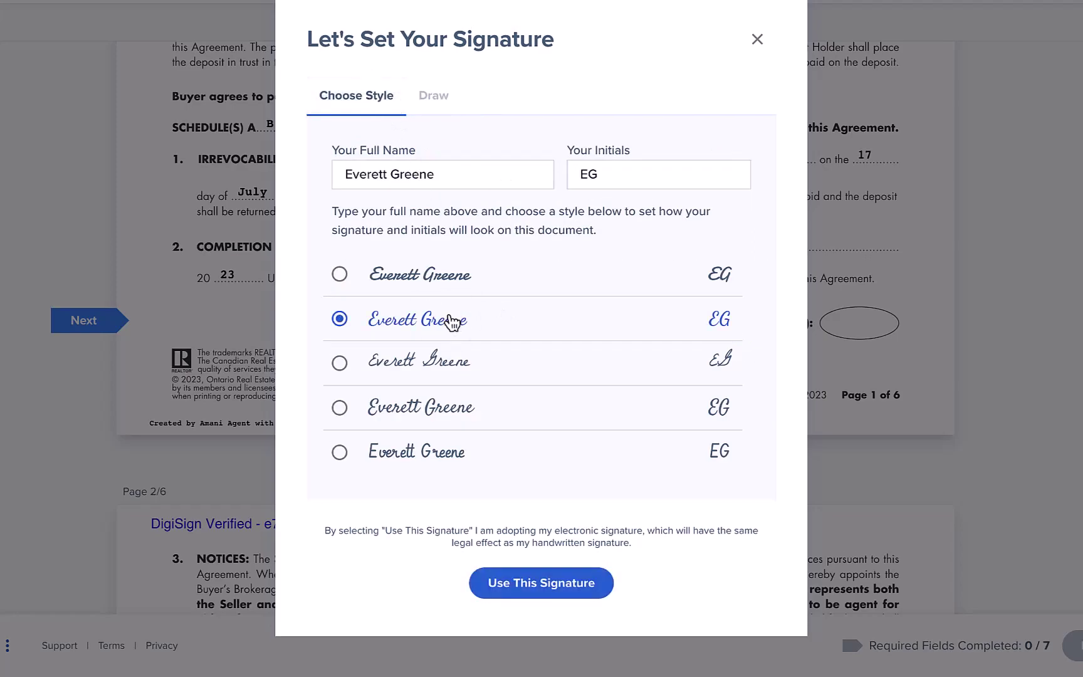
pyautogui.click(562, 592)
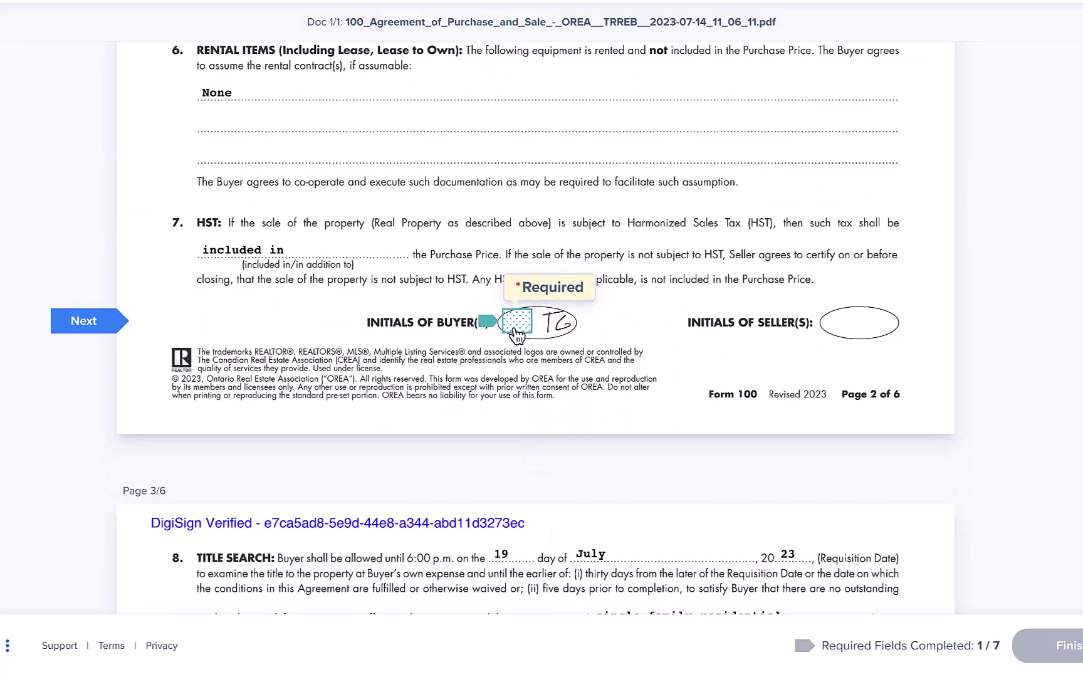
# - Initial buyer boxes on pages 2–4 and 6, and sign as buyer on page 5 and the Acknowledgement
pyautogui.click(513, 328)
pyautogui.click(513, 328)
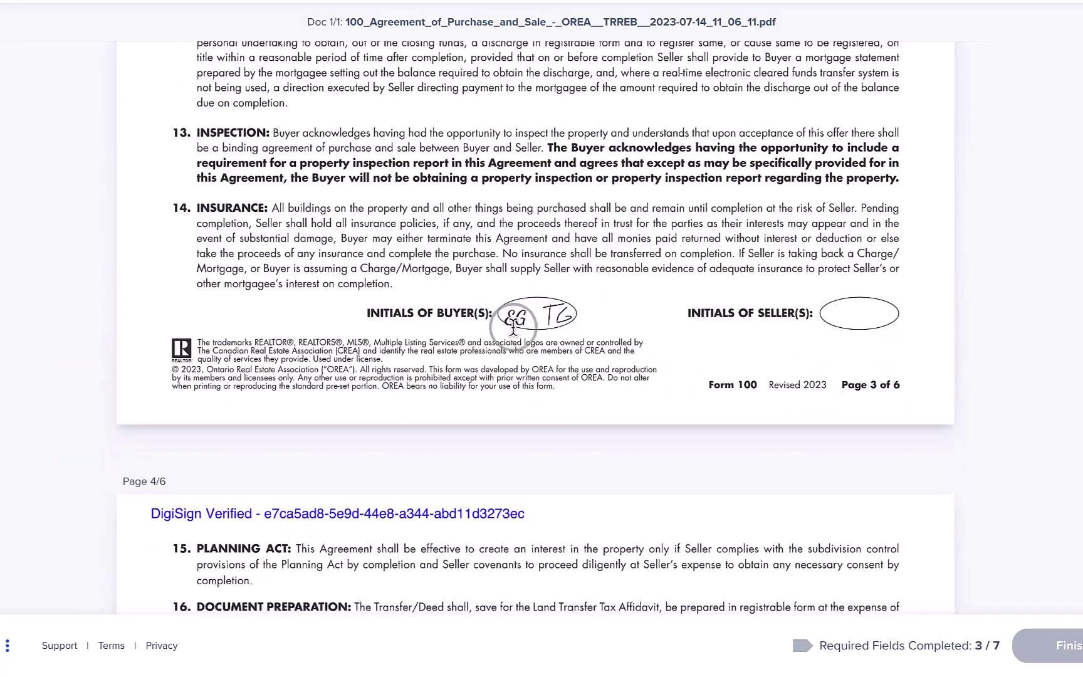
pyautogui.click(513, 326)
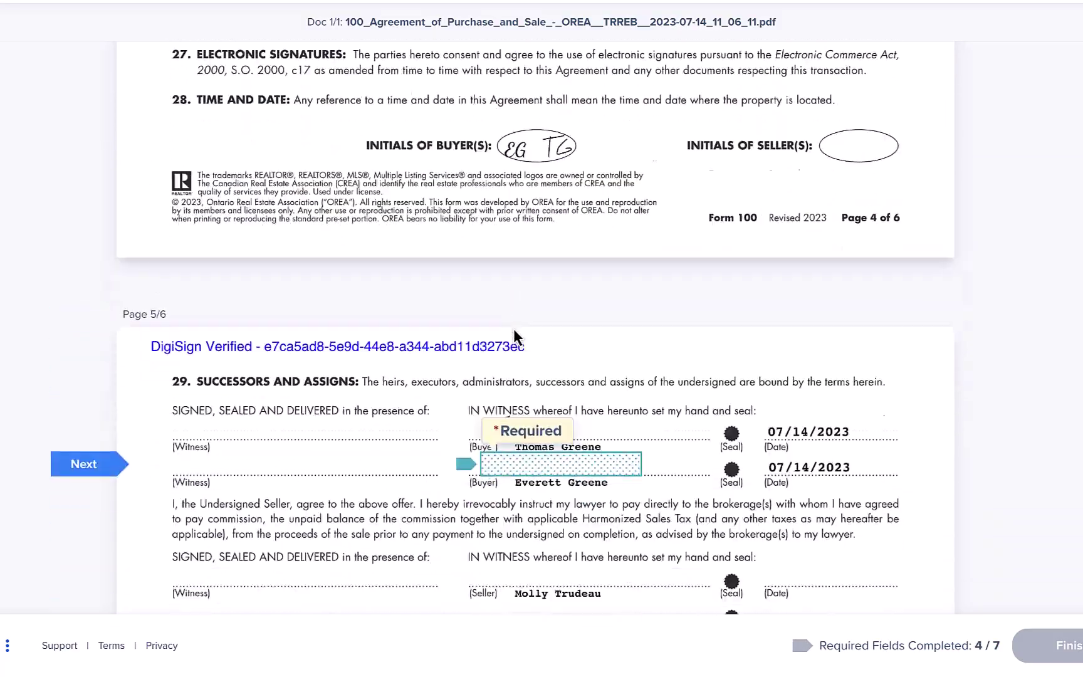
pyautogui.click(515, 328)
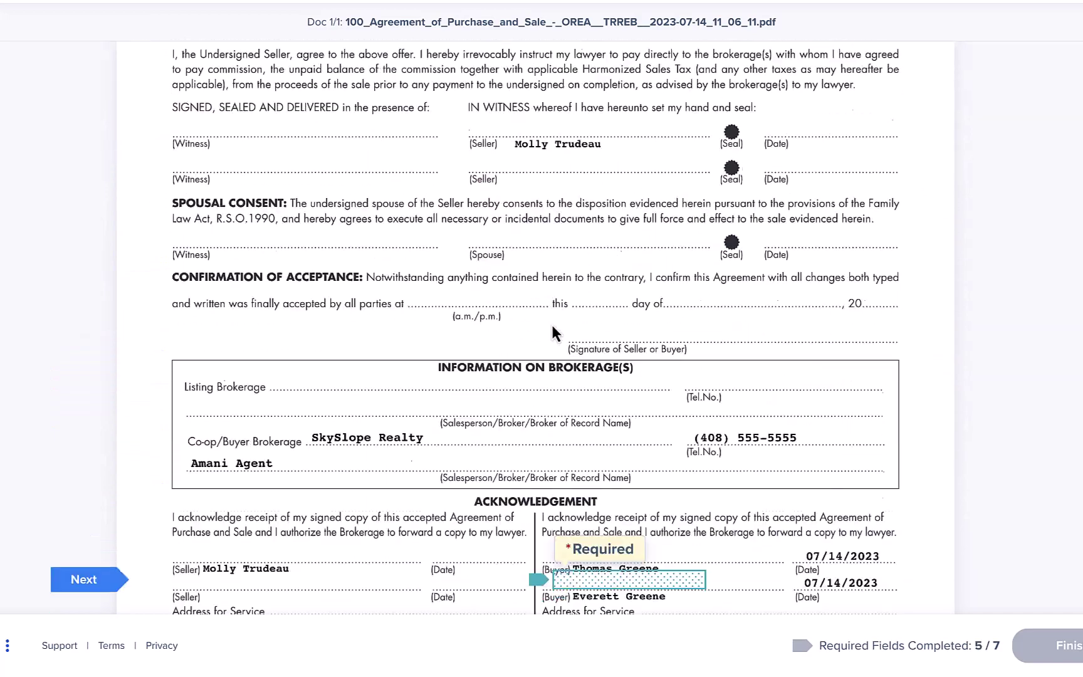
pyautogui.click(578, 329)
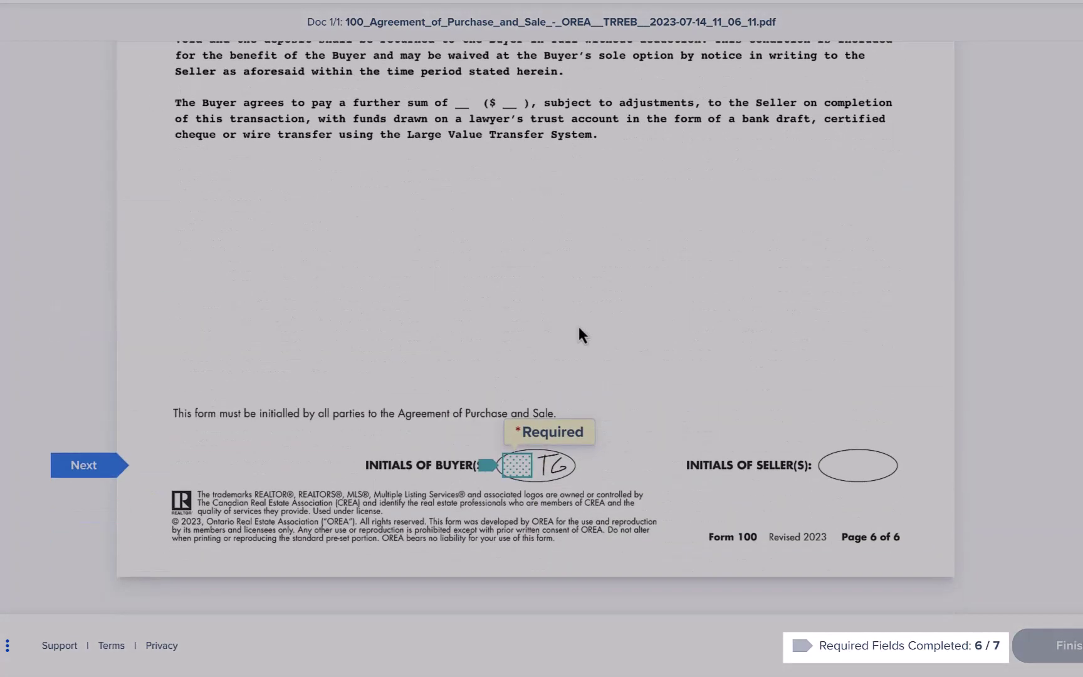
pyautogui.click(523, 468)
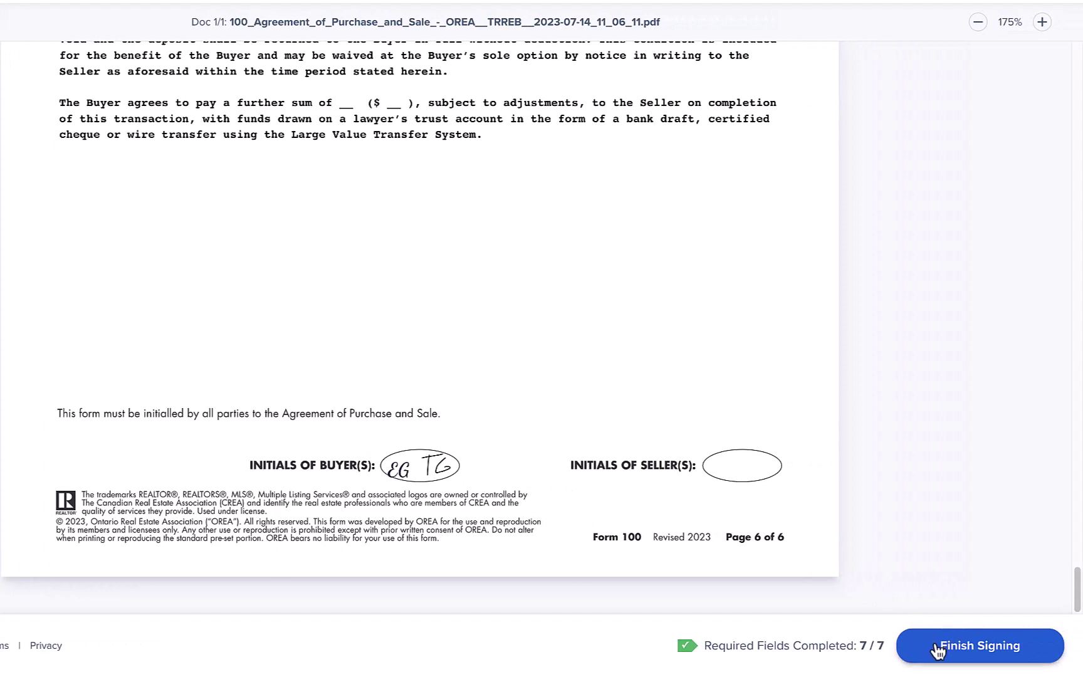
# - Finish signing the purchase agreement
pyautogui.click(937, 647)
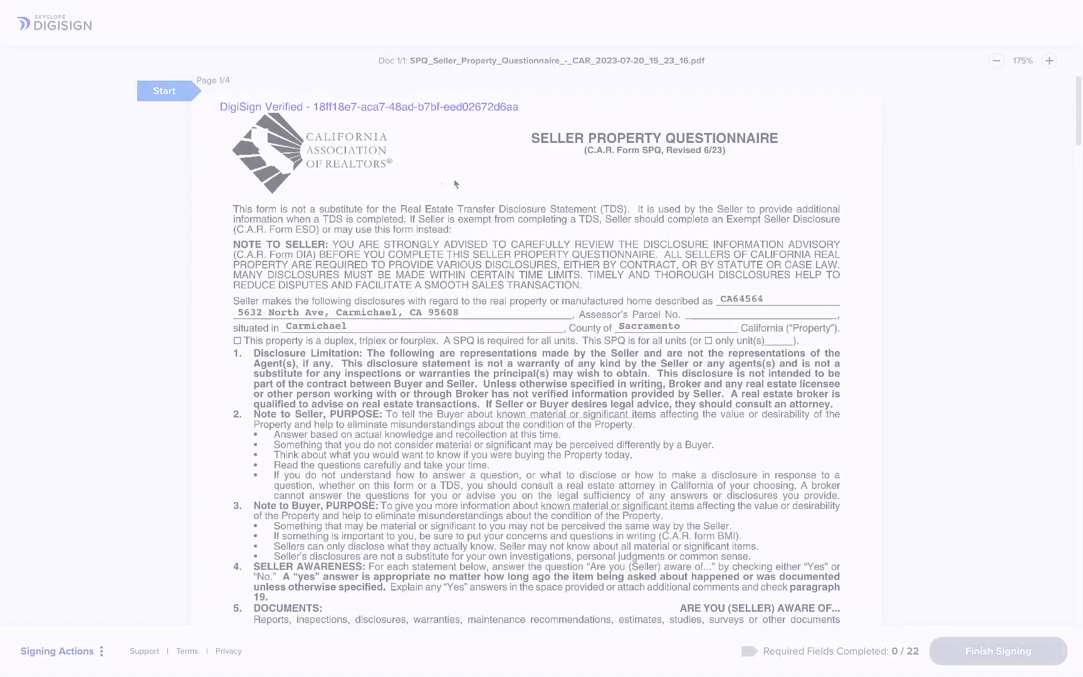
# - Answer No to item 5 and enter the explanation 'Optional text can go here.'
pyautogui.click(167, 91)
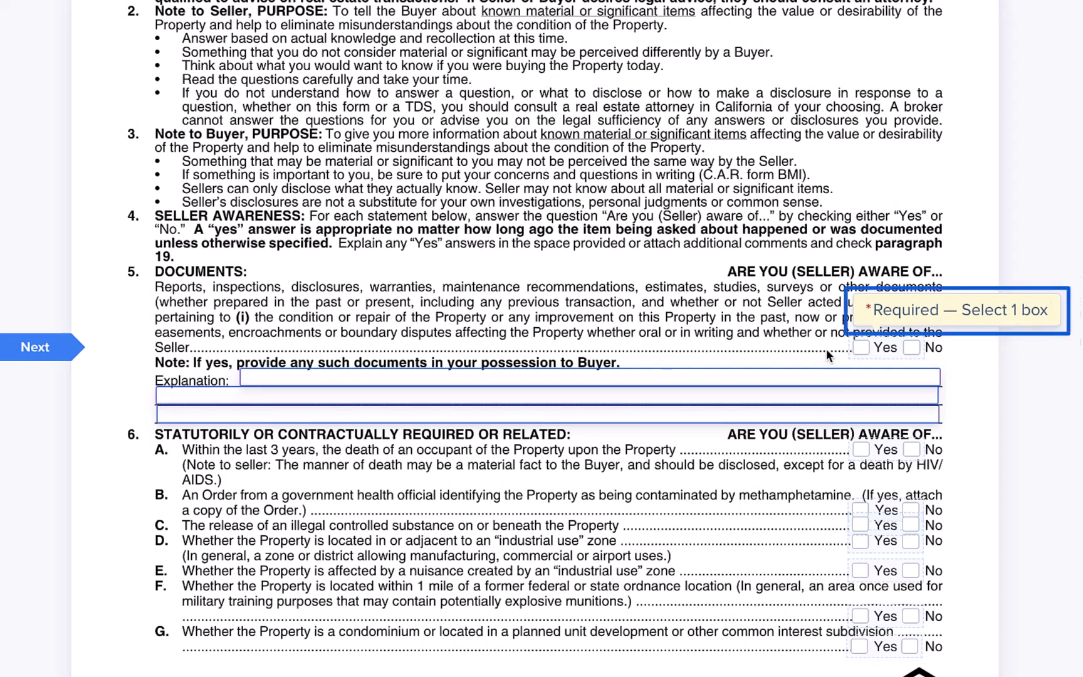
pyautogui.click(912, 348)
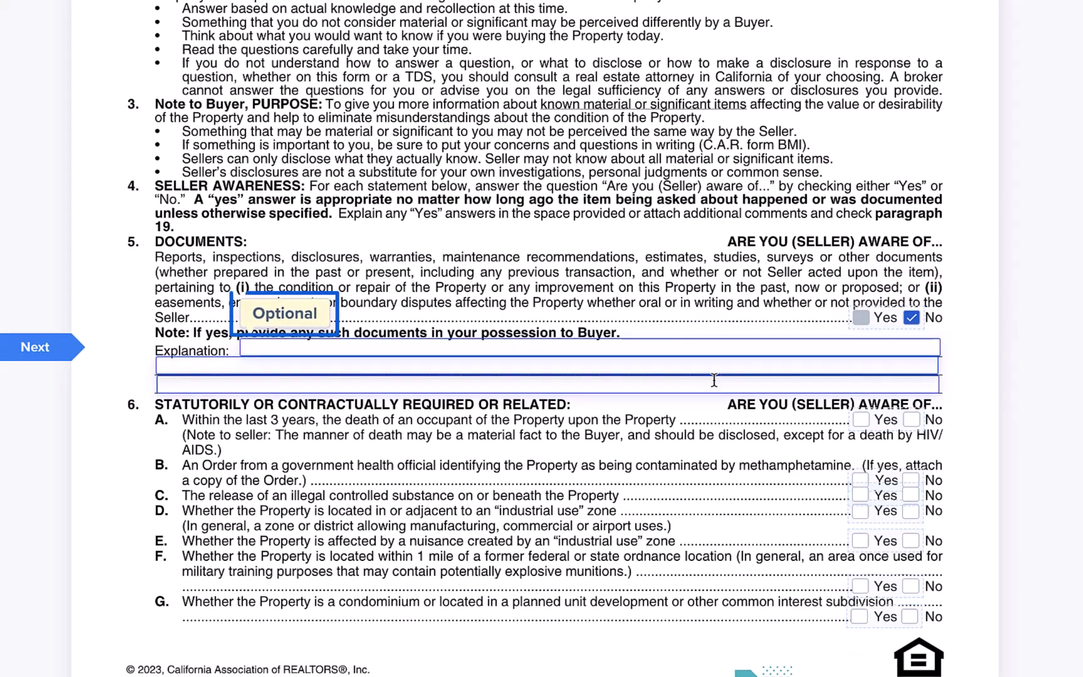
pyautogui.write('Optiona')
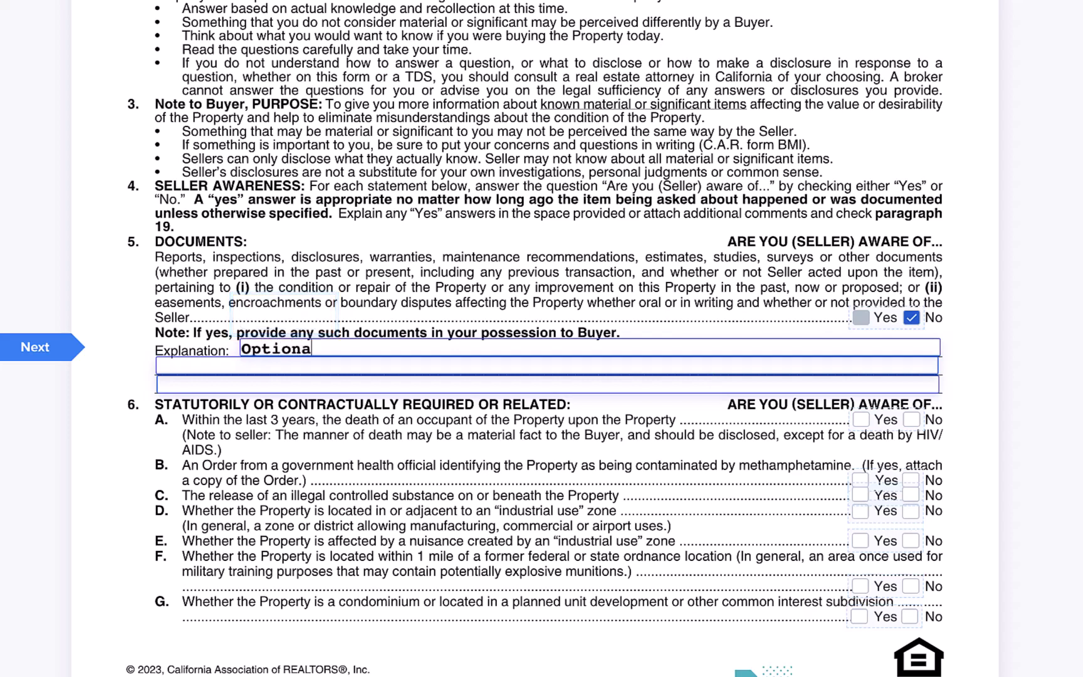
pyautogui.write('l text can go here.')
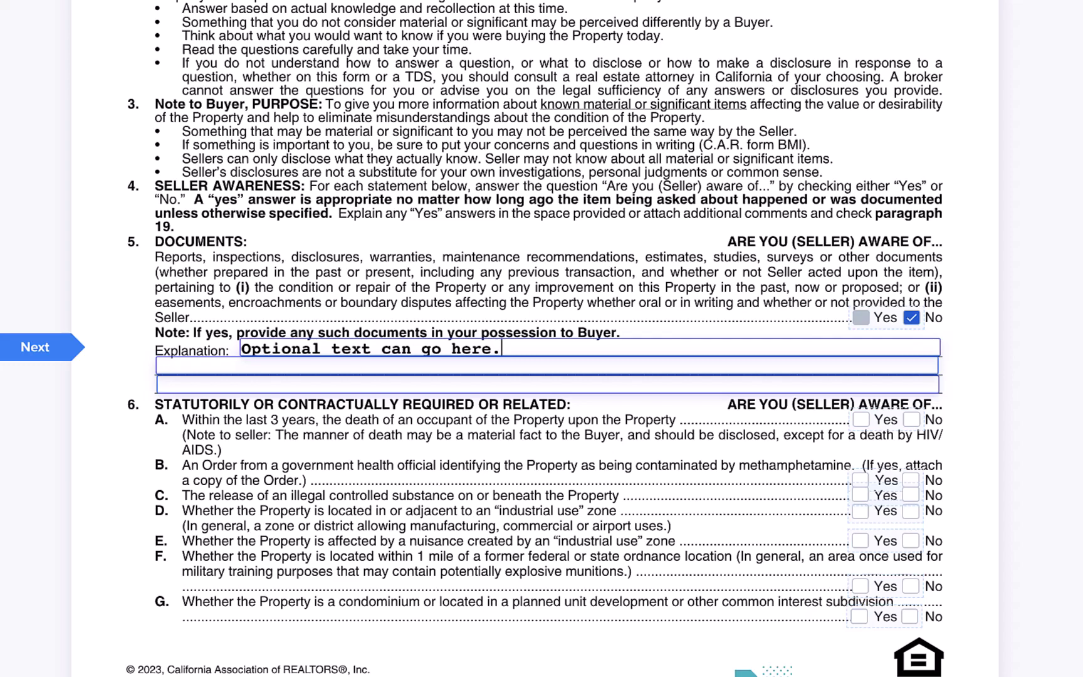
# - Answer No to items 6A through 6G
pyautogui.click(64, 346)
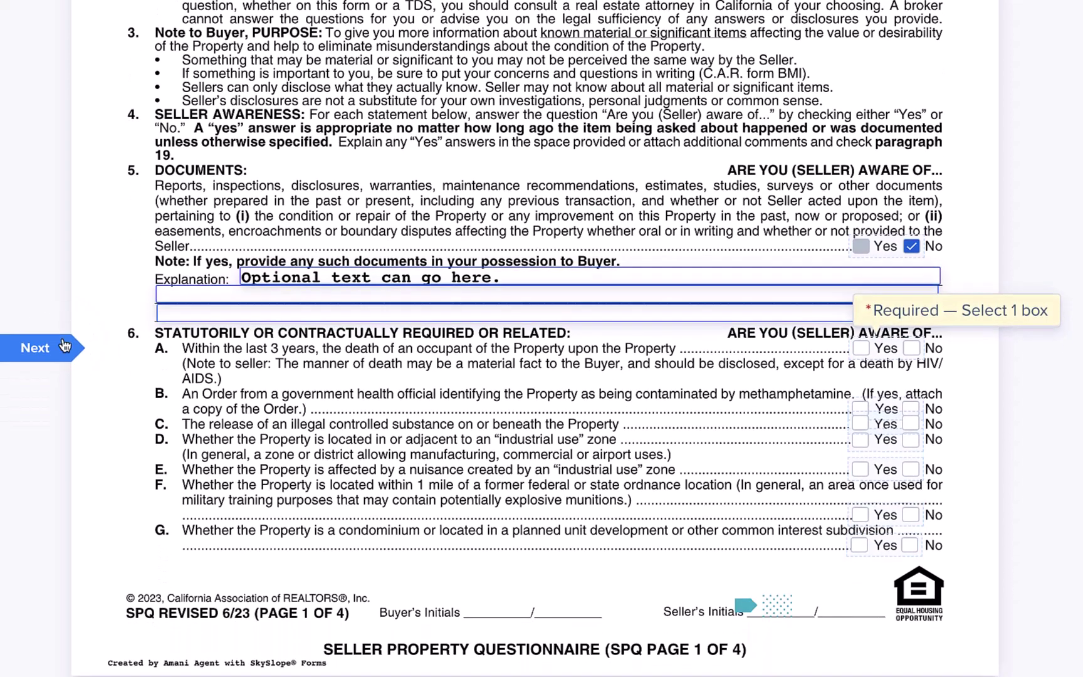
pyautogui.click(912, 349)
pyautogui.click(911, 408)
pyautogui.click(911, 363)
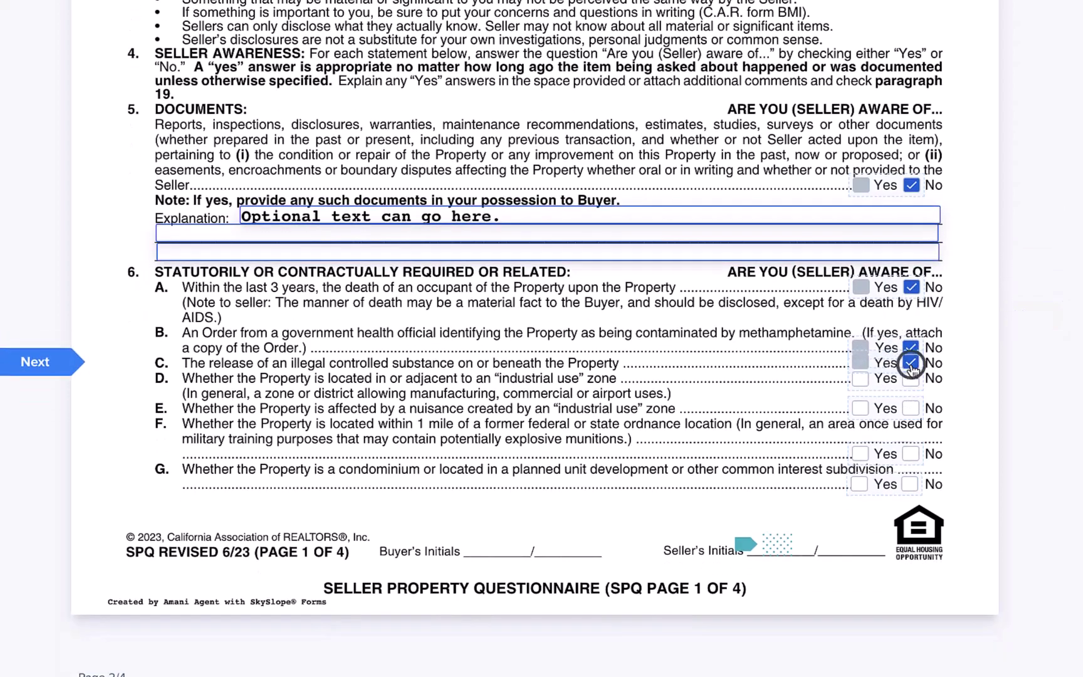
pyautogui.click(910, 363)
pyautogui.click(912, 376)
pyautogui.click(912, 390)
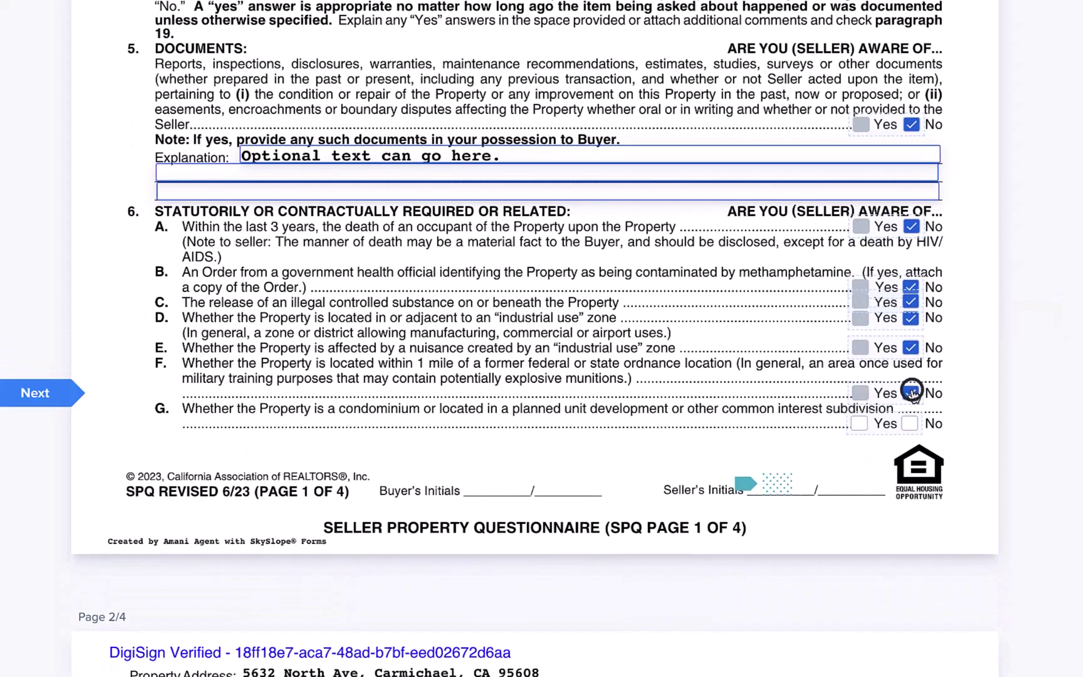
pyautogui.click(910, 376)
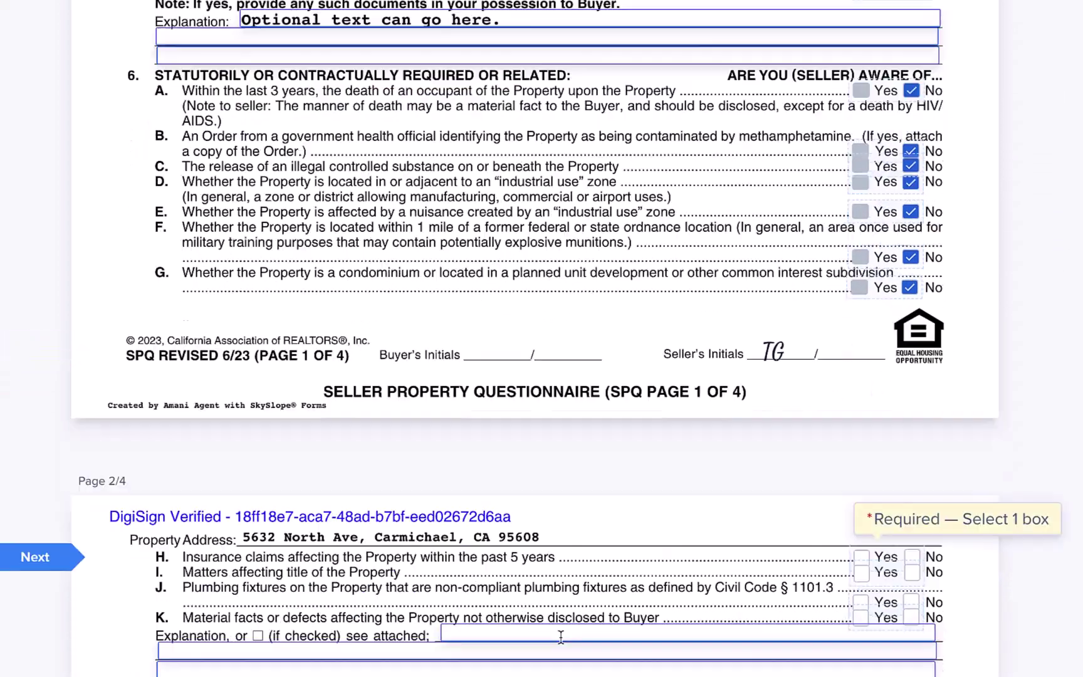
pyautogui.scroll(-3, 561, 638)
# - Answer No to items H, I and J, and Yes to K with the explanation 'Required text can go here.'
pyautogui.click(912, 348)
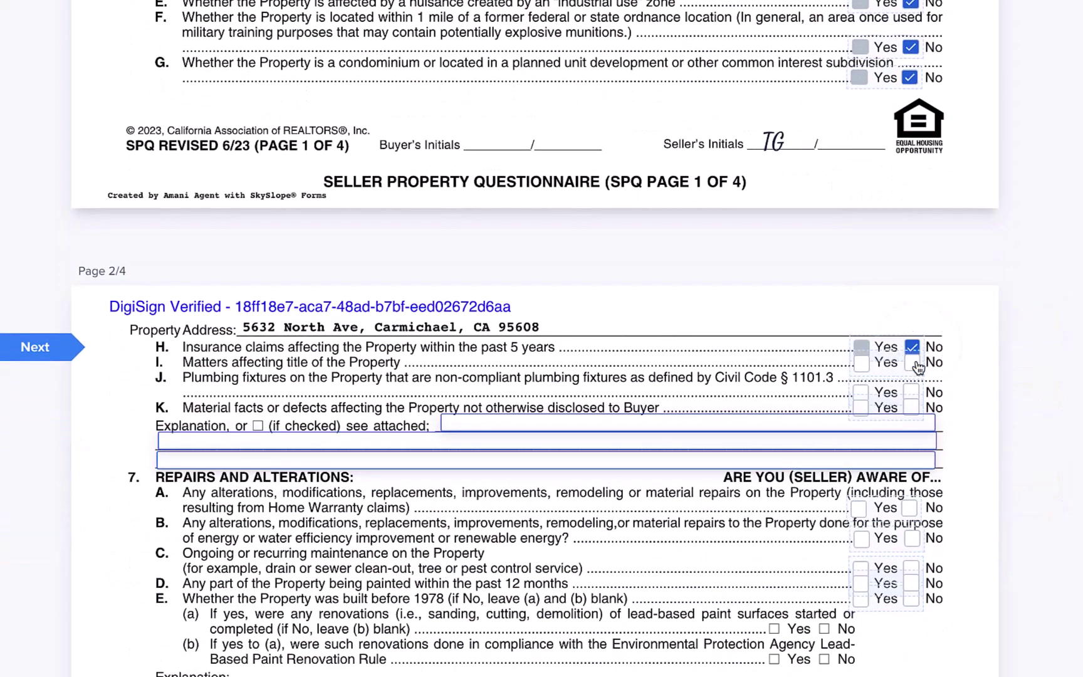
pyautogui.click(913, 362)
pyautogui.click(912, 392)
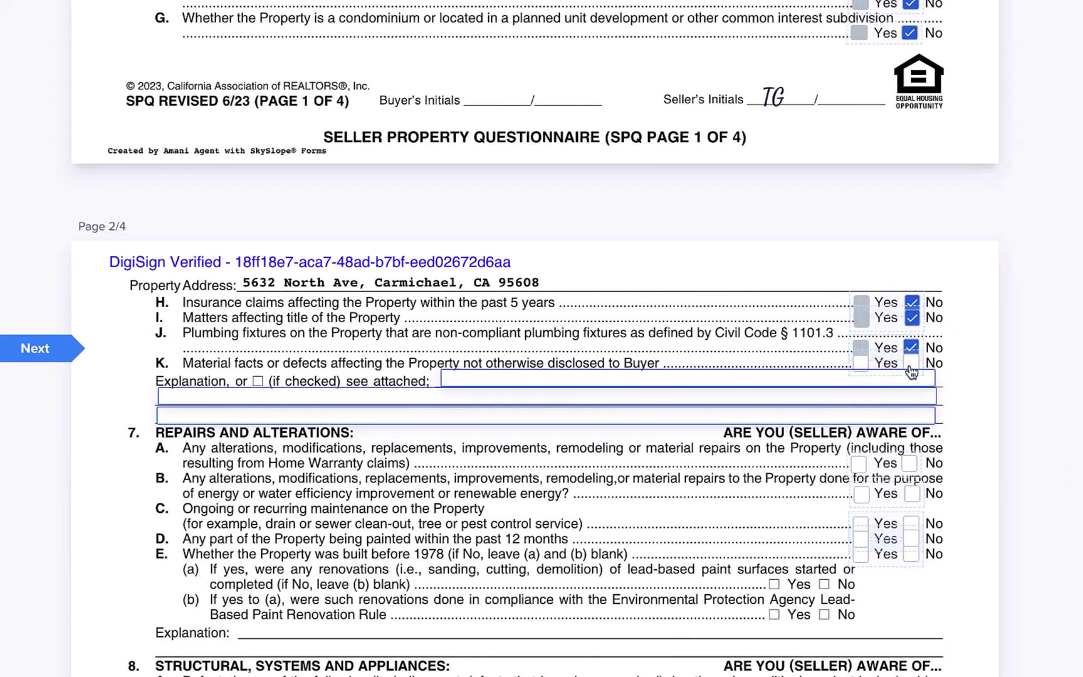
pyautogui.click(861, 364)
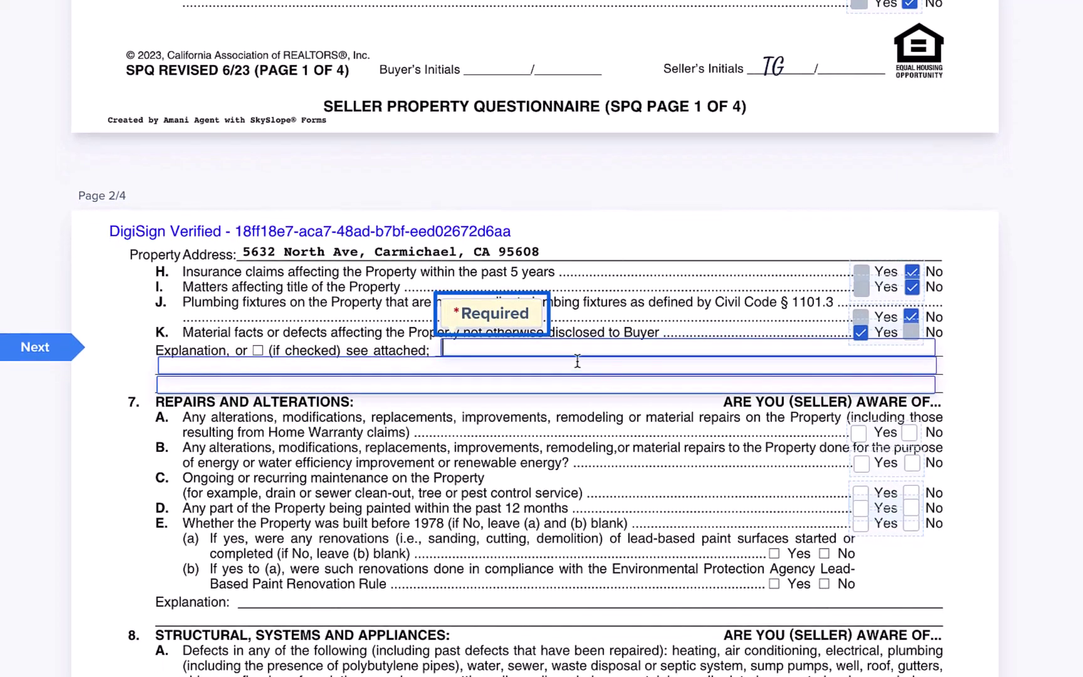
pyautogui.write('Required te')
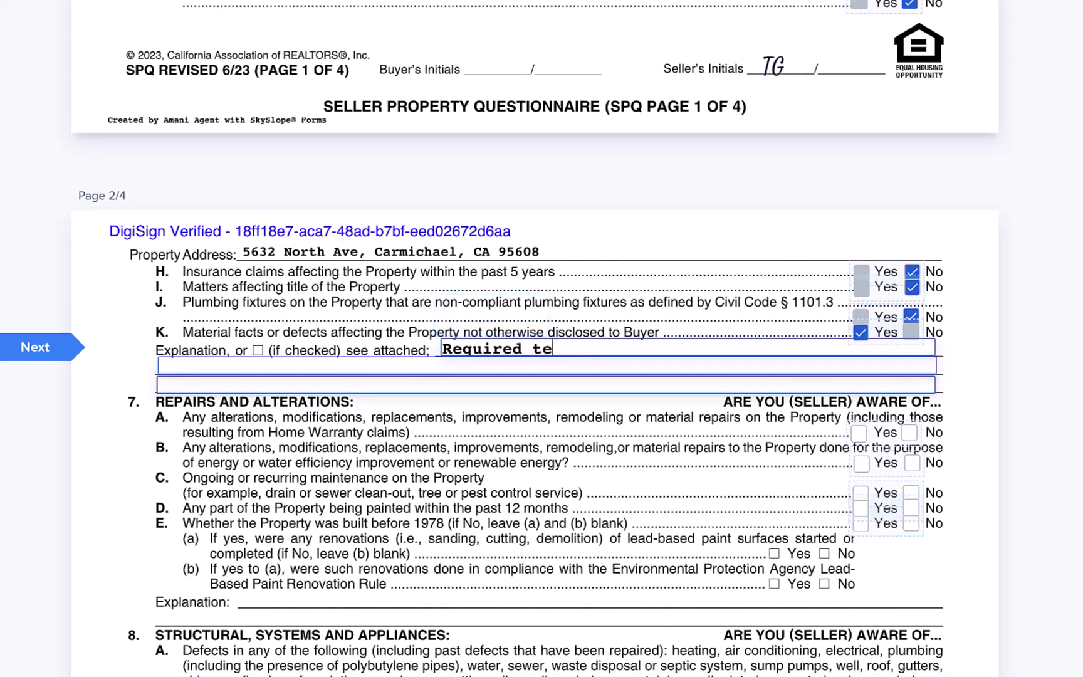
pyautogui.write('xt can go here.')
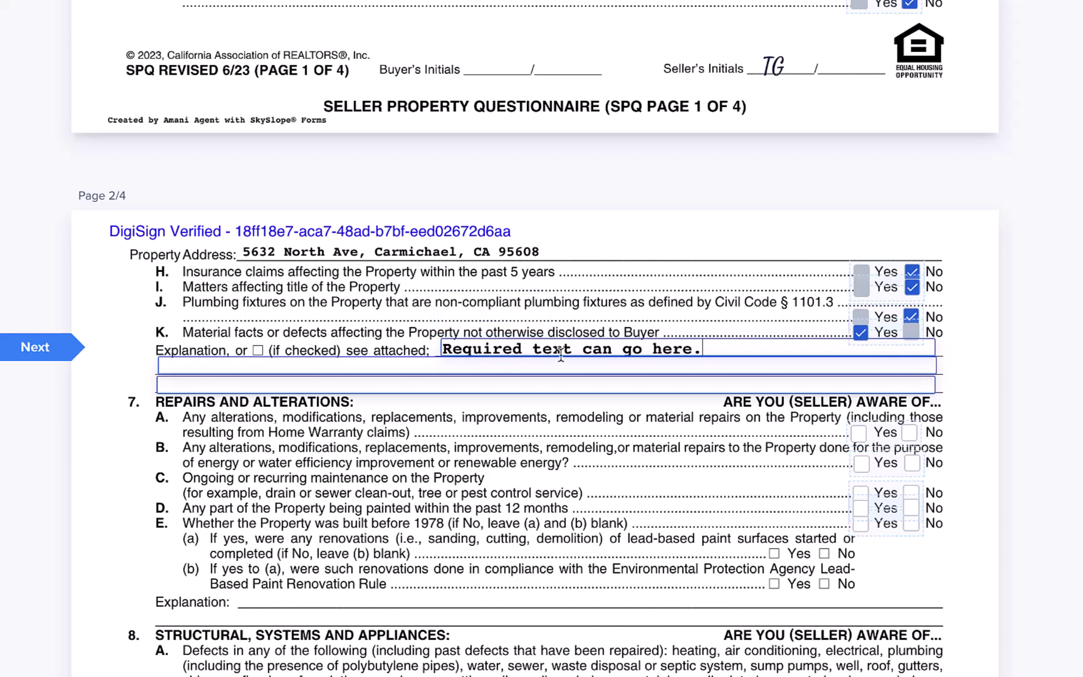
# - Answer No to items 7A through 7E
pyautogui.click(909, 432)
pyautogui.scroll(-2, 912, 433)
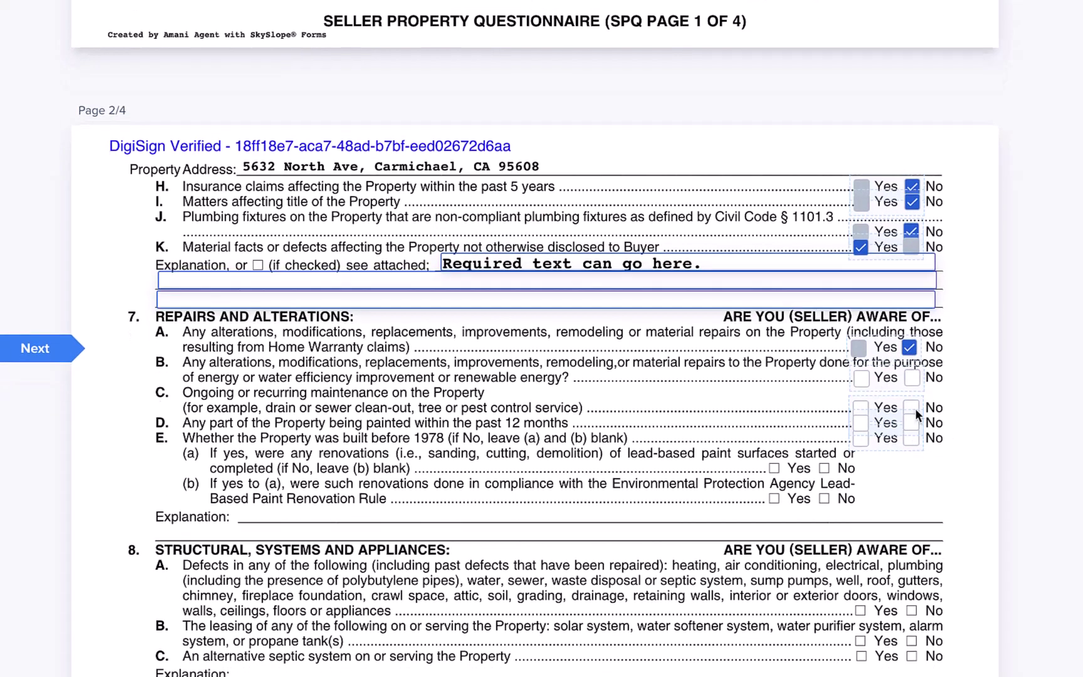
pyautogui.click(912, 373)
pyautogui.click(912, 396)
pyautogui.scroll(-3, 913, 376)
pyautogui.click(913, 353)
pyautogui.click(914, 368)
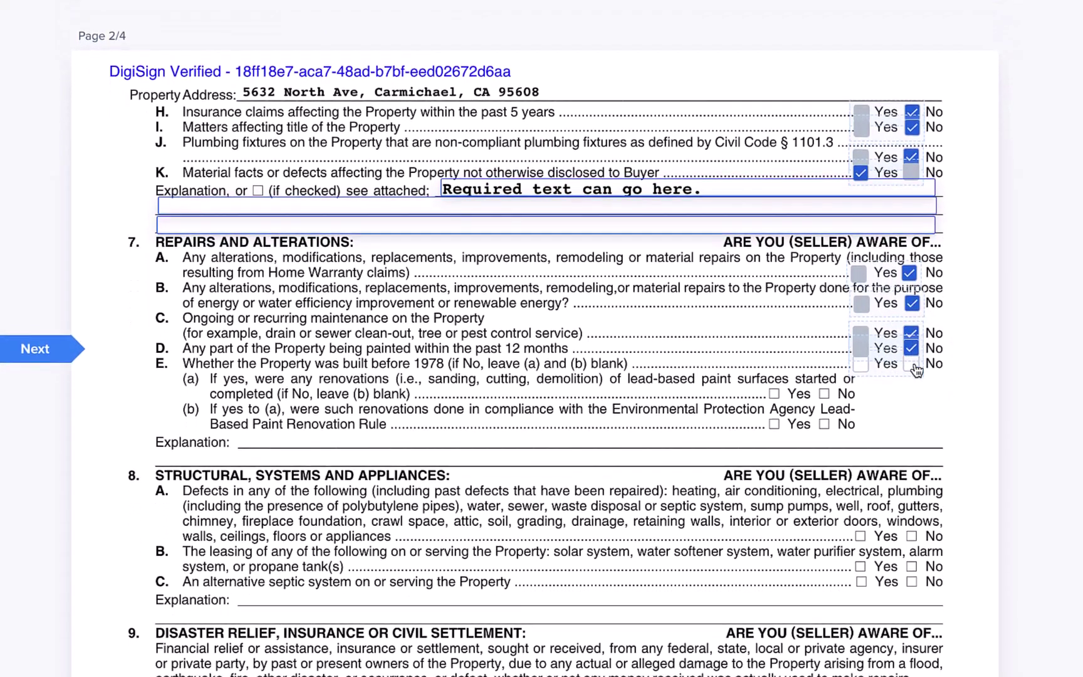
pyautogui.scroll(-1, 917, 369)
# - Fill the second and third required explanation lines with 'Re'
pyautogui.click(50, 348)
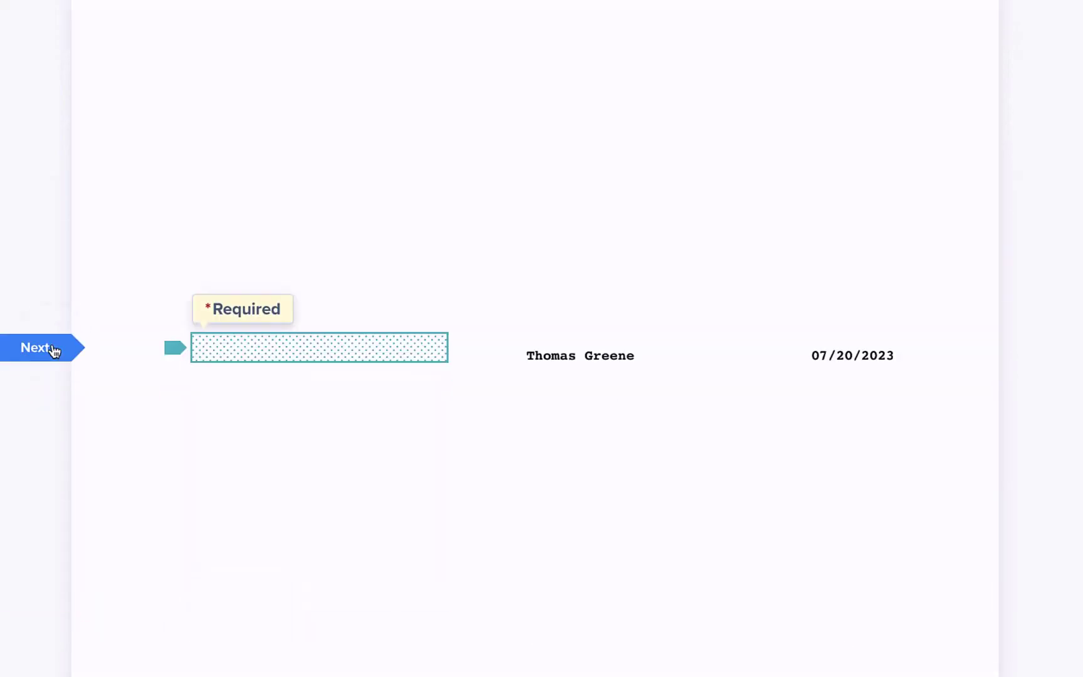
pyautogui.click(286, 349)
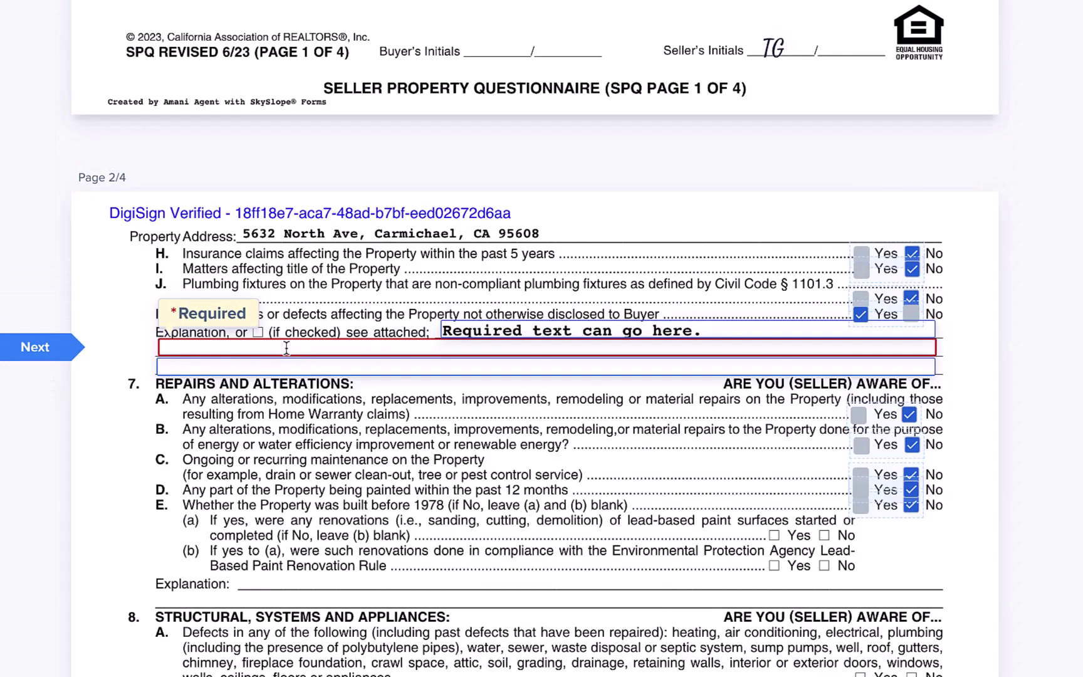
pyautogui.click(264, 346)
pyautogui.write('Required.')
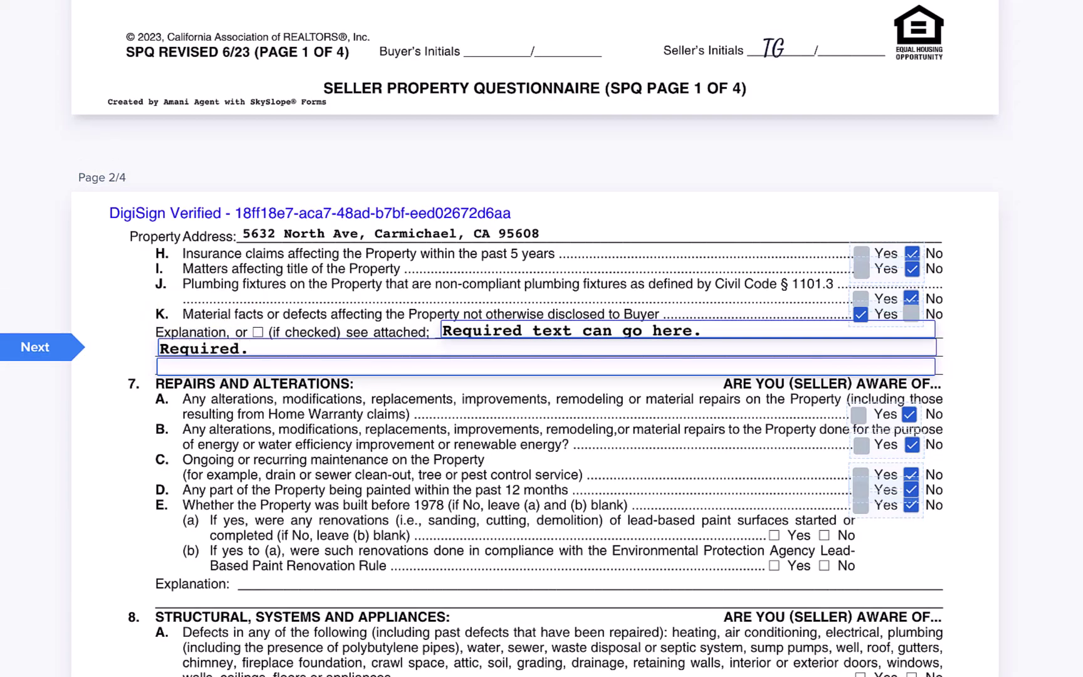
pyautogui.click(273, 368)
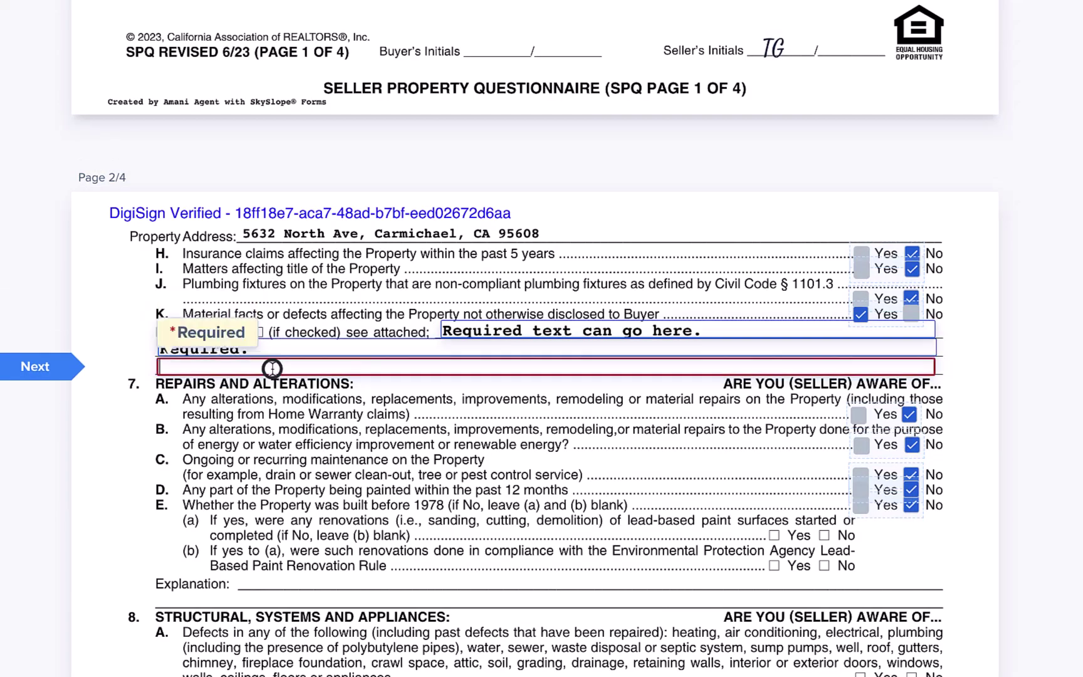
pyautogui.write('Re')
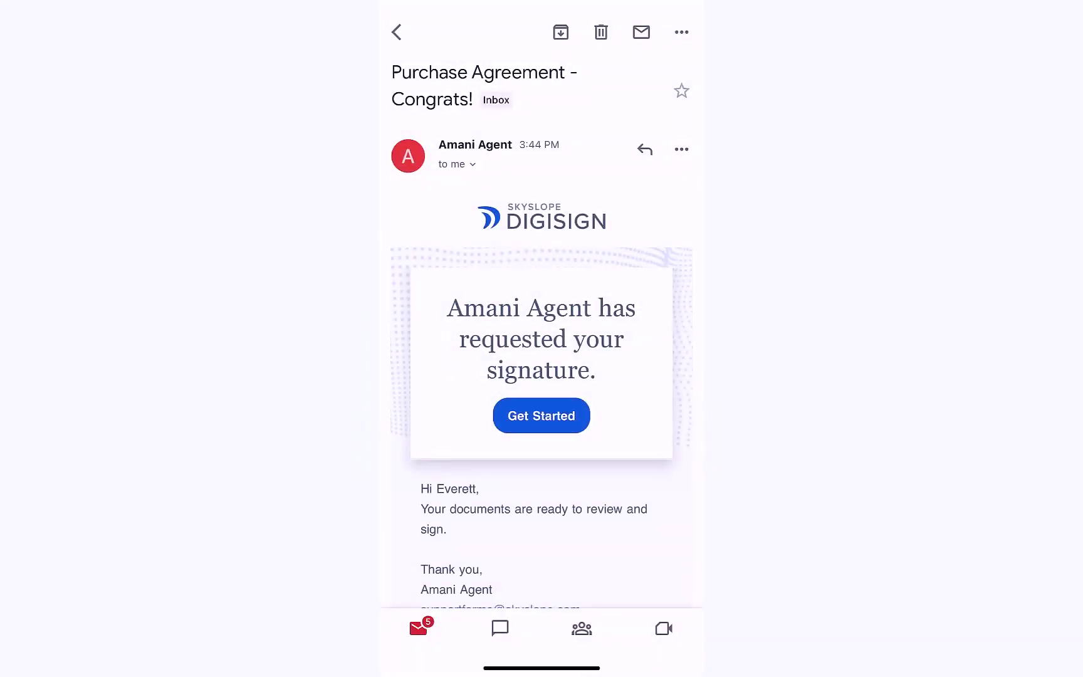
# - Open the purchase agreement from the 'Purchase Agreement - Congrats!' email via Get Started
pyautogui.click(542, 419)
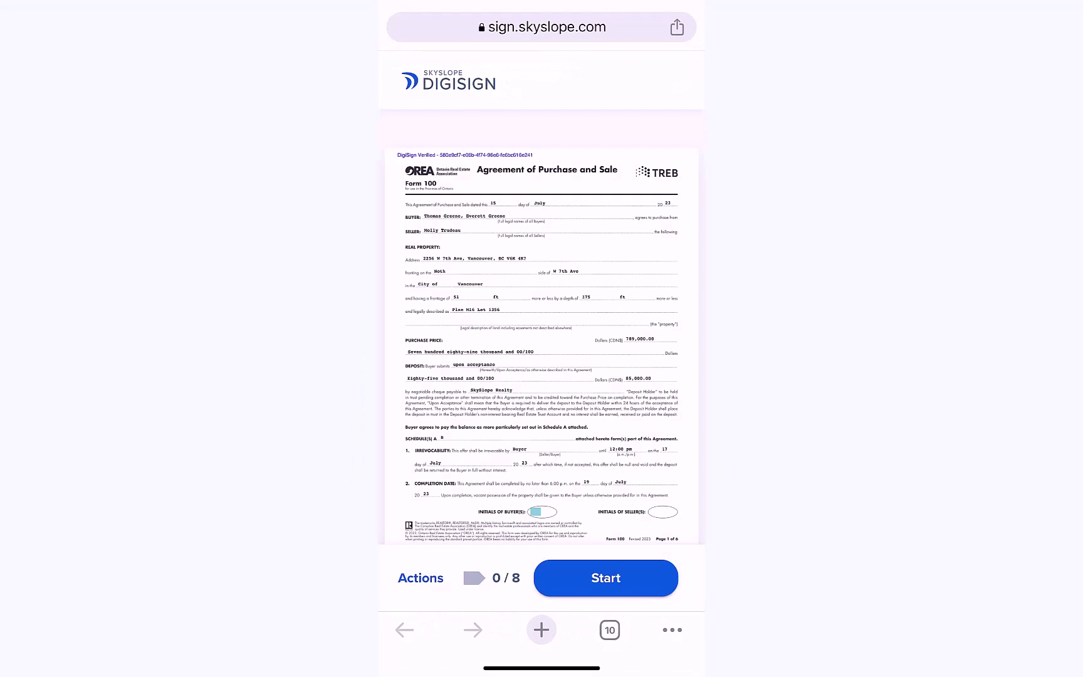
# - Open the page 1 initials box and adopt a hand-drawn buyer signature and initials
pyautogui.click(605, 577)
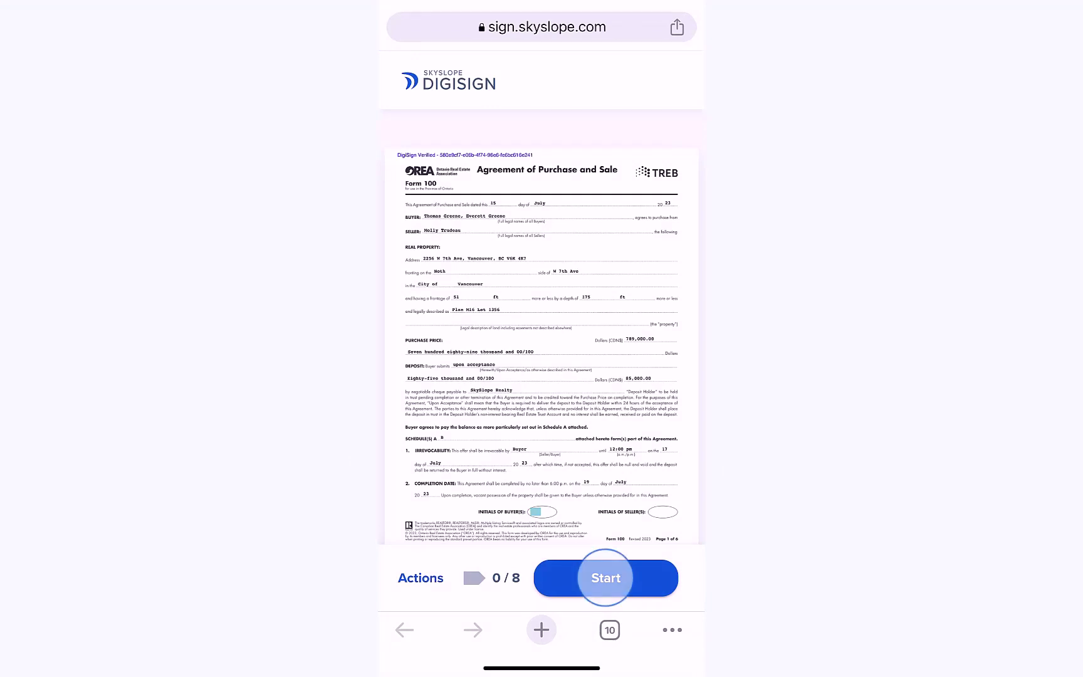
pyautogui.click(534, 339)
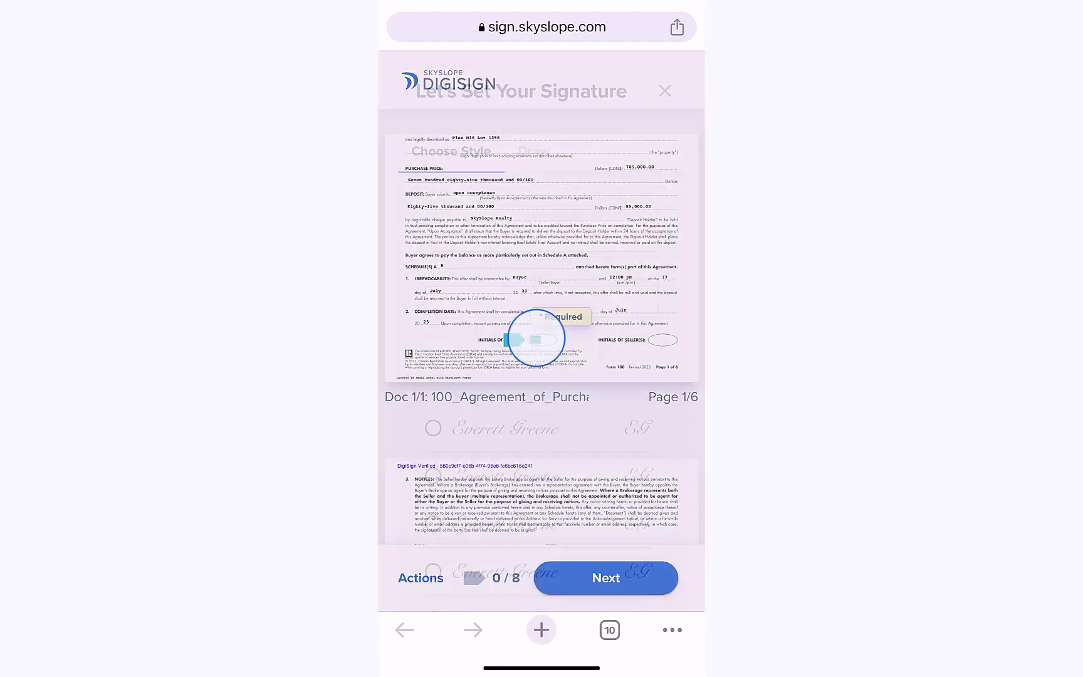
pyautogui.click(533, 124)
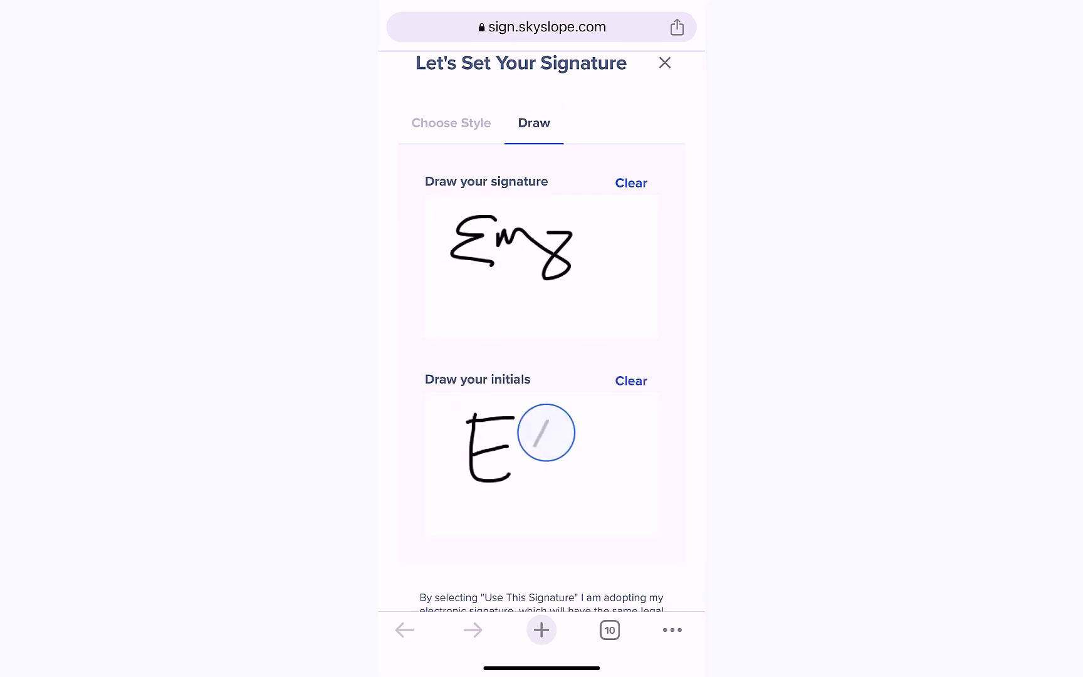
pyautogui.moveTo(546, 432); pyautogui.dragTo(532, 471)
pyautogui.scroll(-2, 564, 501)
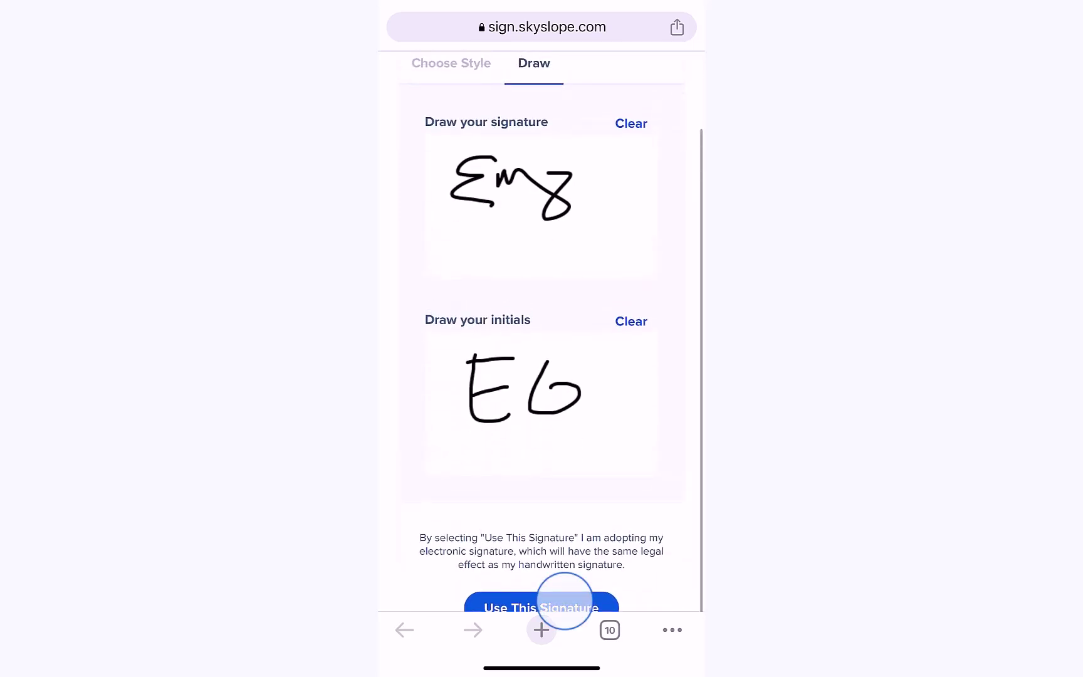
pyautogui.click(564, 600)
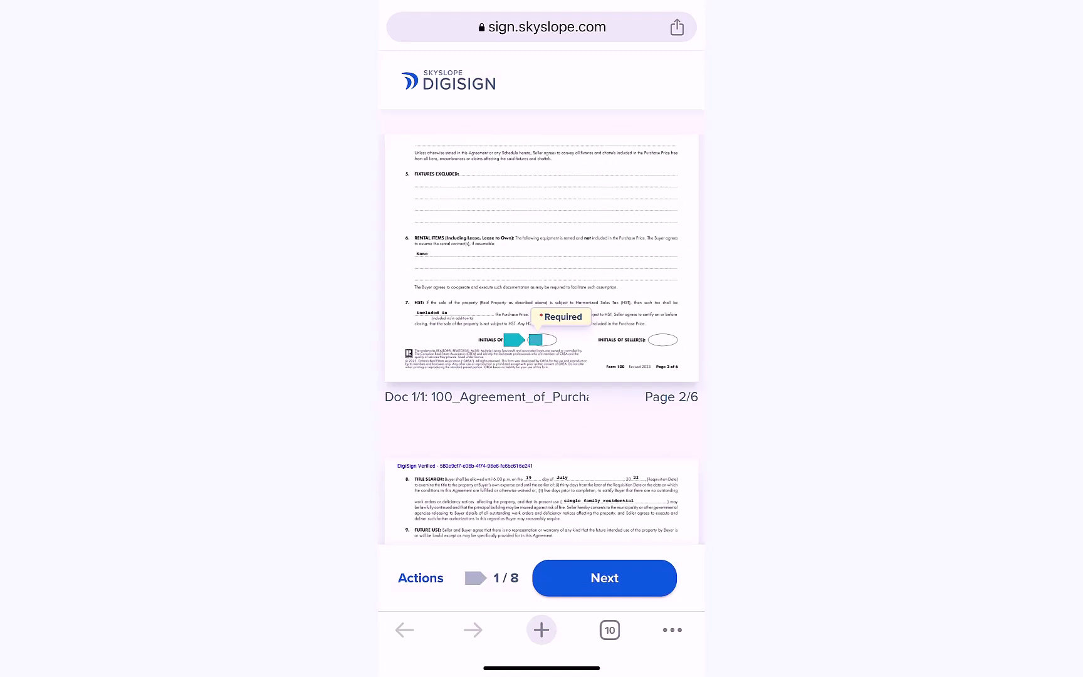
# - Initial the buyer's boxes on pages 2 and 3, and set acceptance to 12:00 pm on the 23rd
pyautogui.click(535, 339)
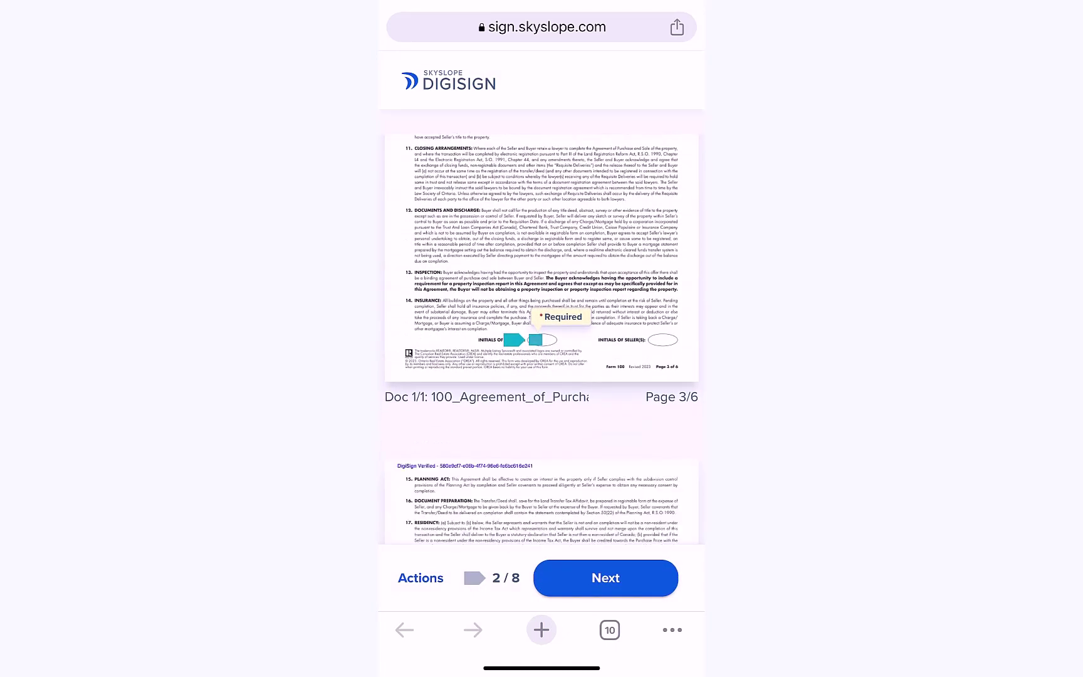
pyautogui.click(520, 307)
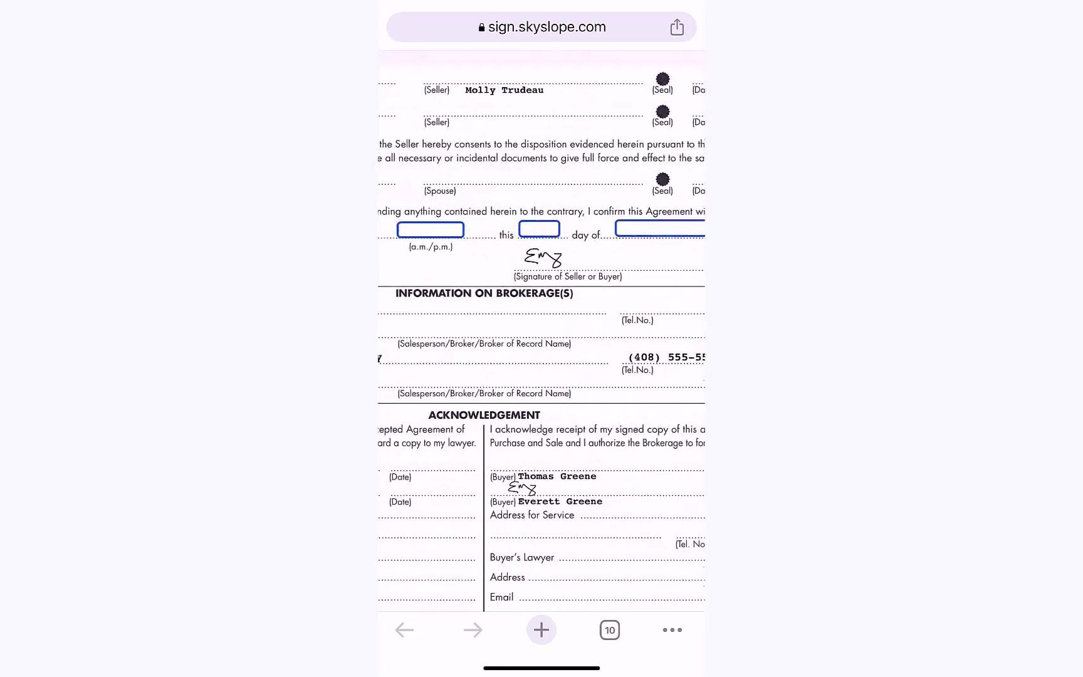
pyautogui.click(505, 261)
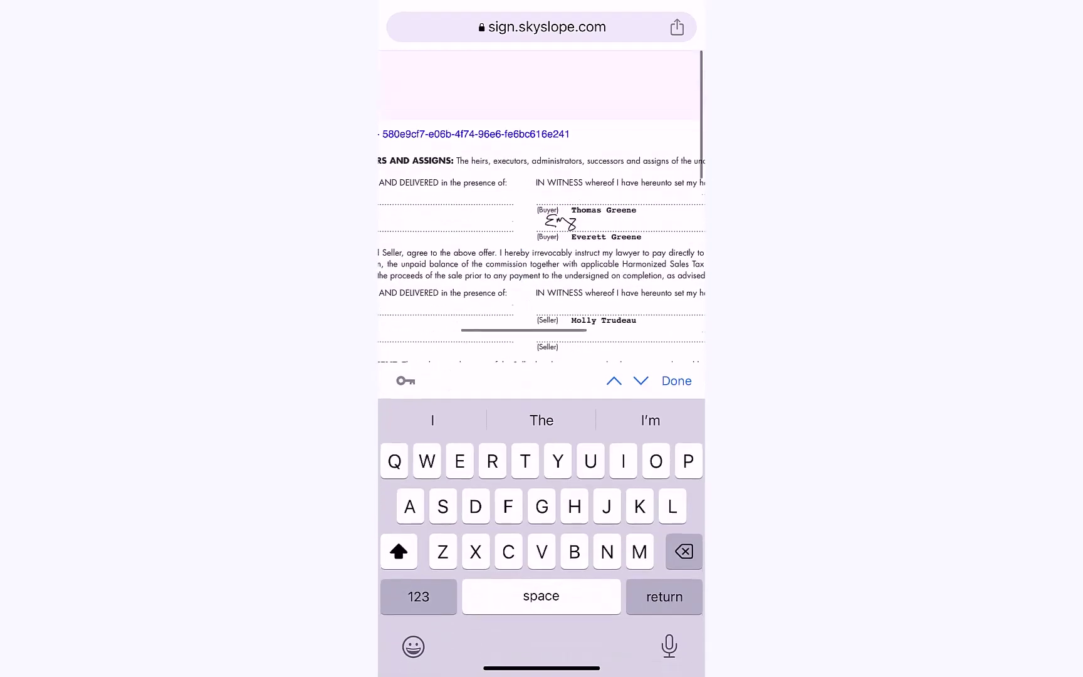
pyautogui.write('12:00 pm')
pyautogui.click(576, 250)
pyautogui.click(418, 593)
pyautogui.write('23rd')
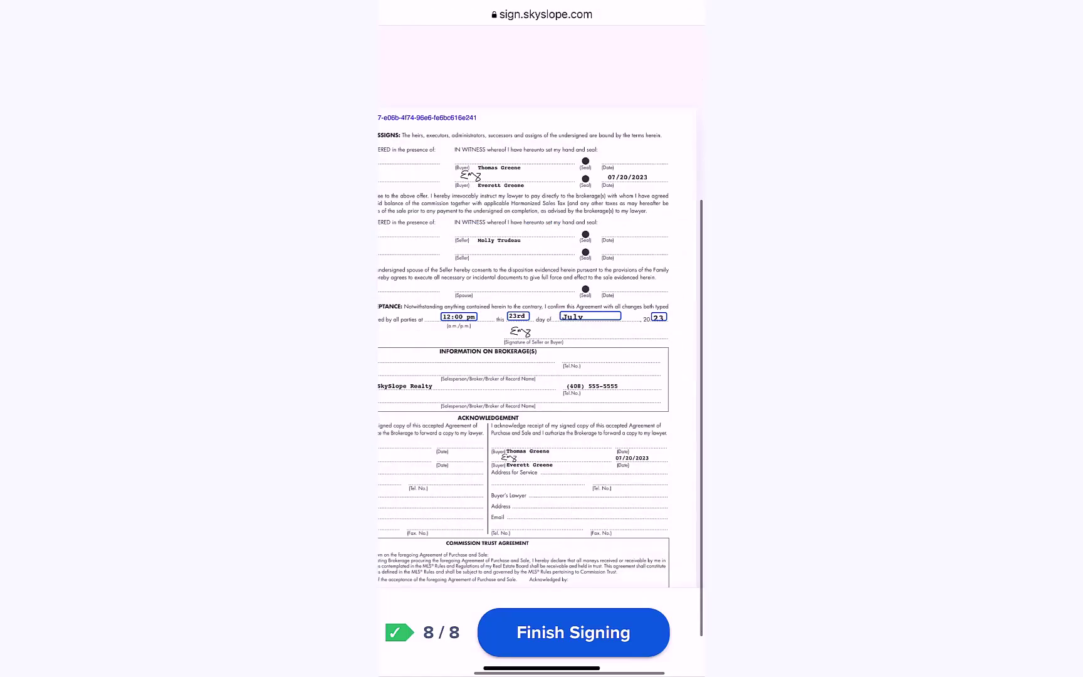